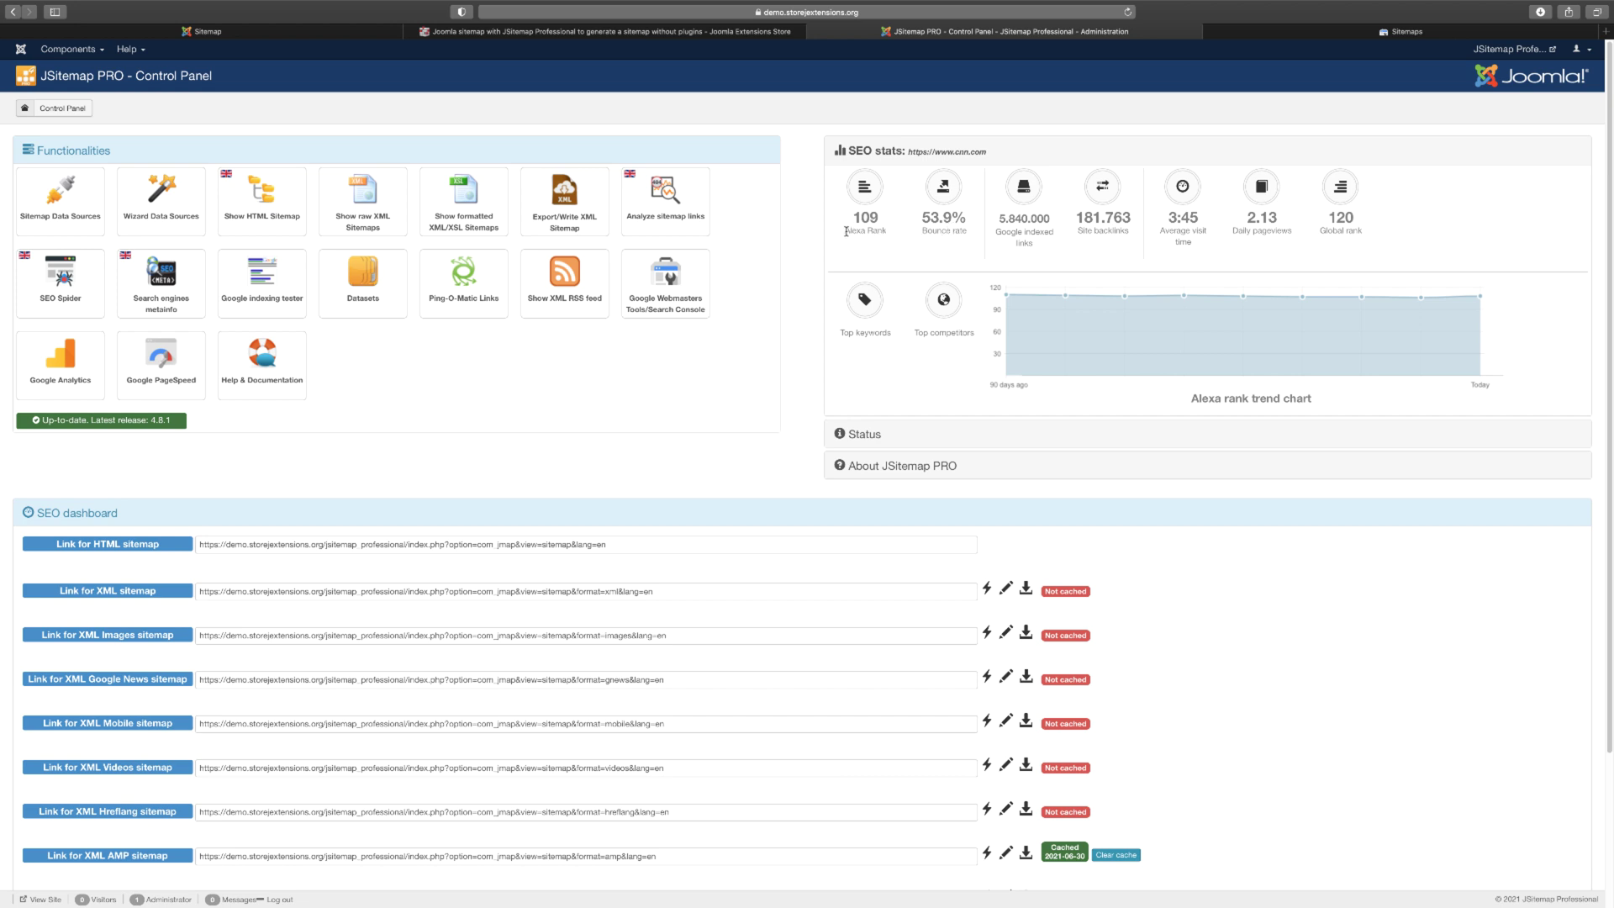
Search the web for "Alexa Rank" from the SEO stats and open the Alexa website.
drag(844, 231, 886, 227)
right_click(883, 229)
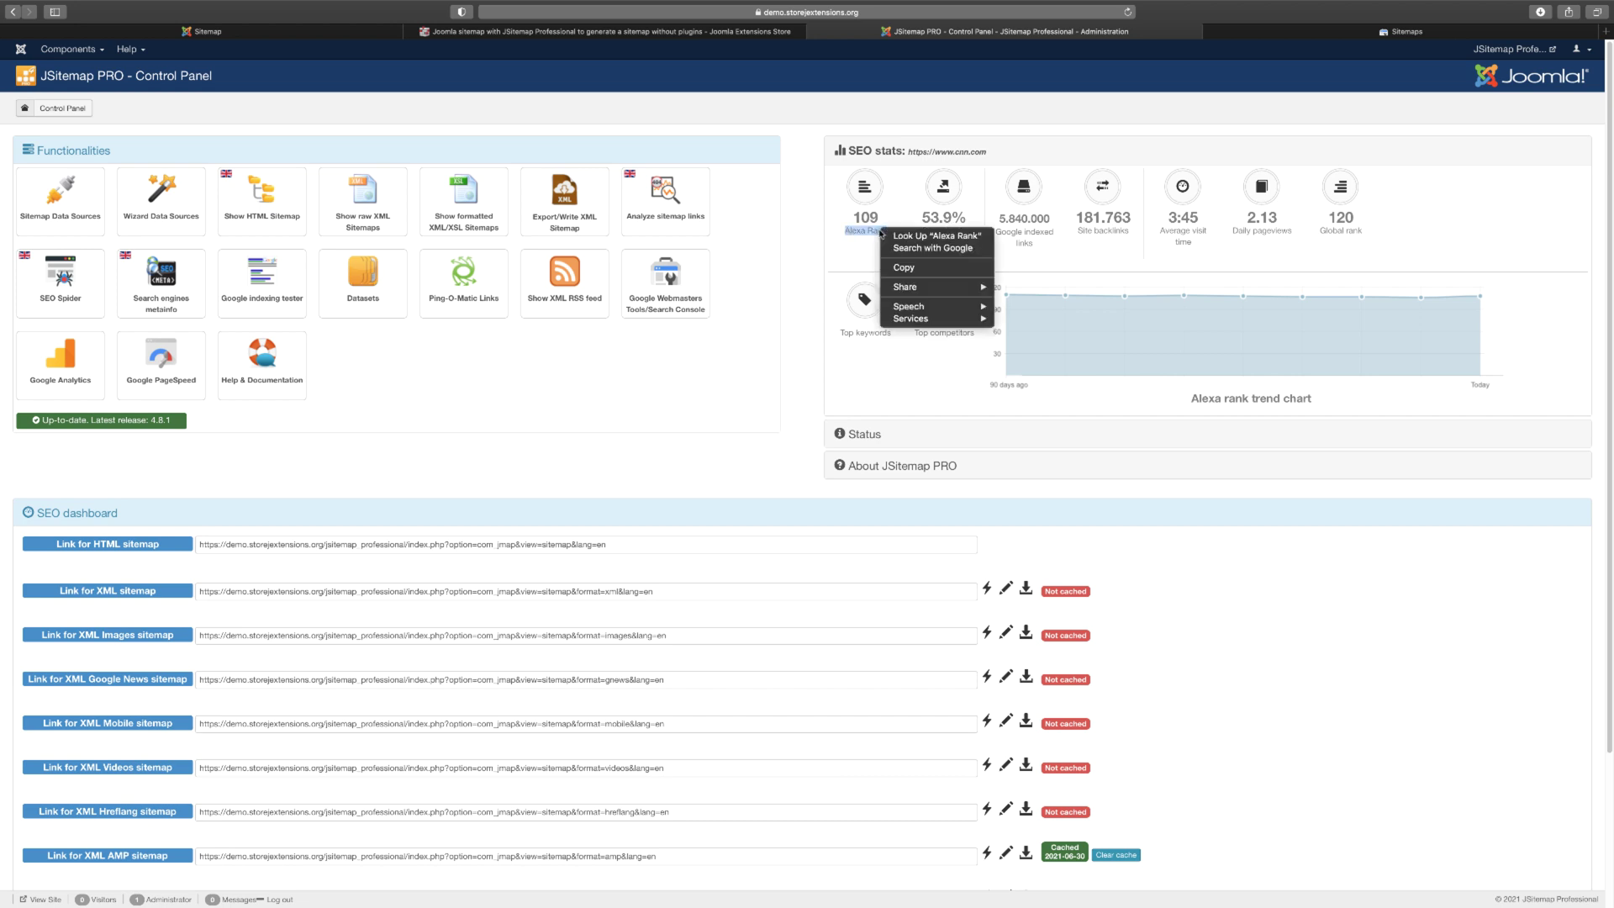
click(924, 248)
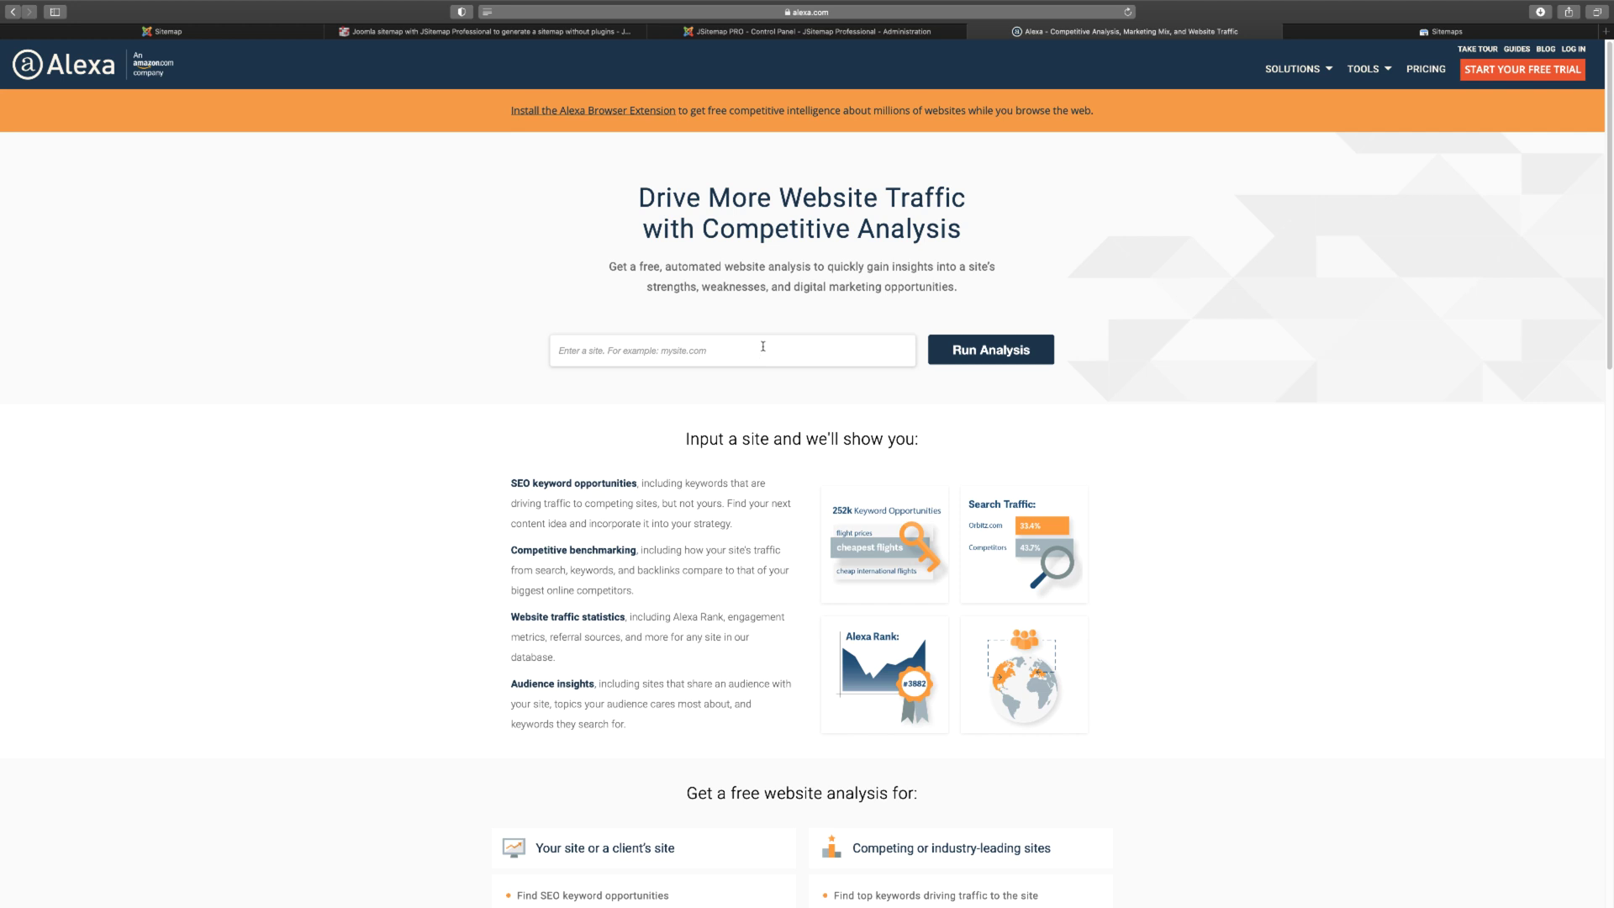
Run a free competitive analysis of google.com on the Alexa site.
click(762, 346)
text(google.com)
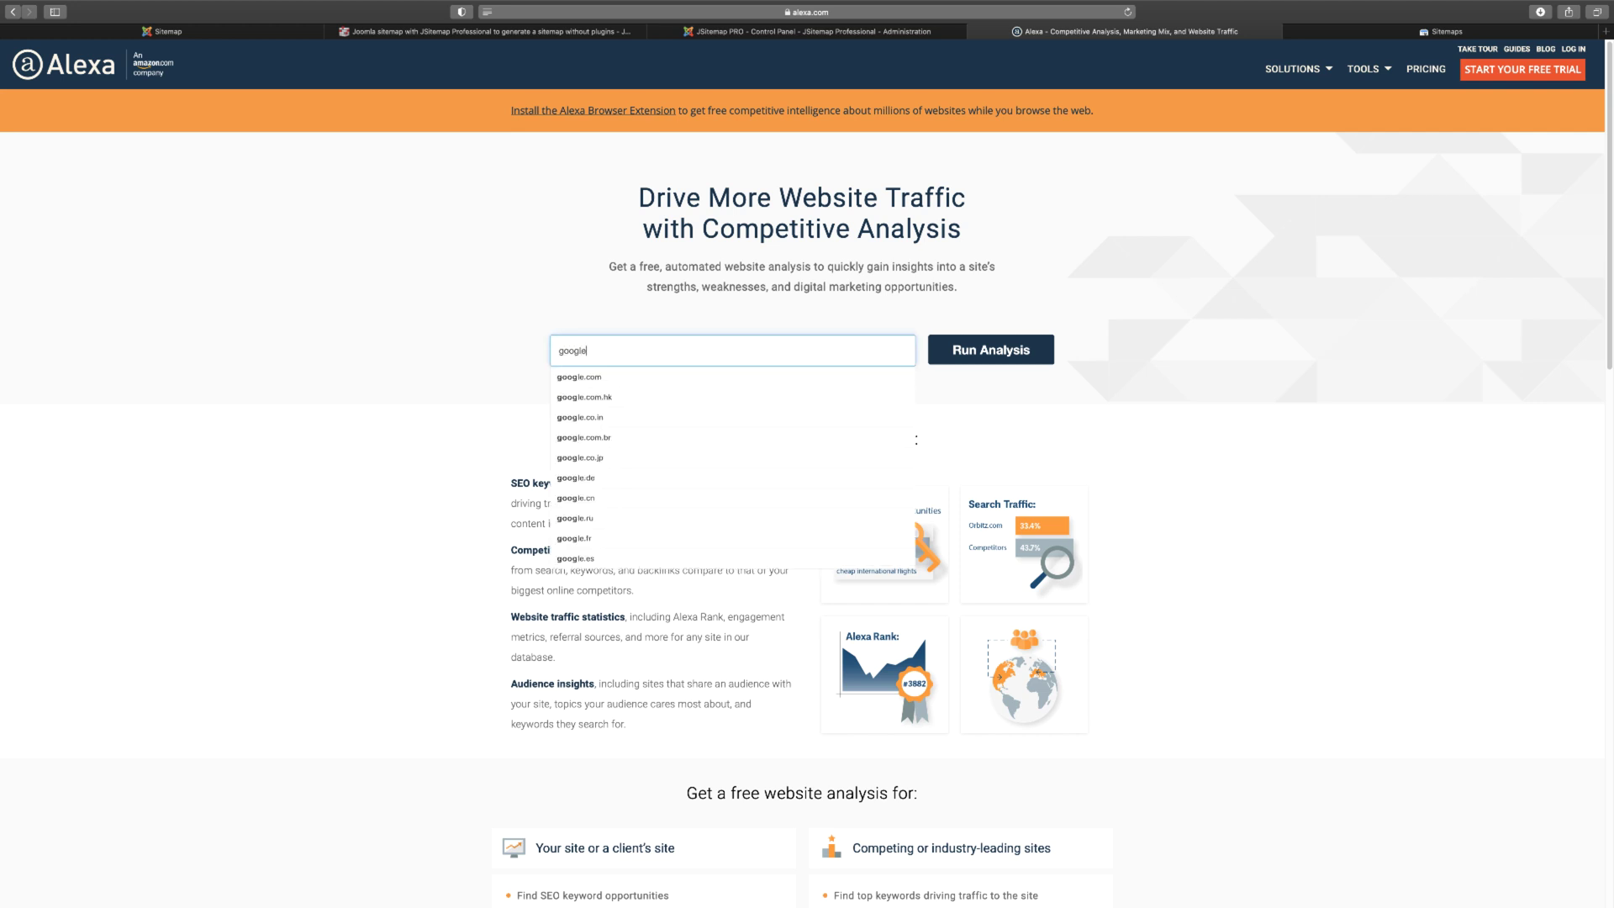
click(764, 378)
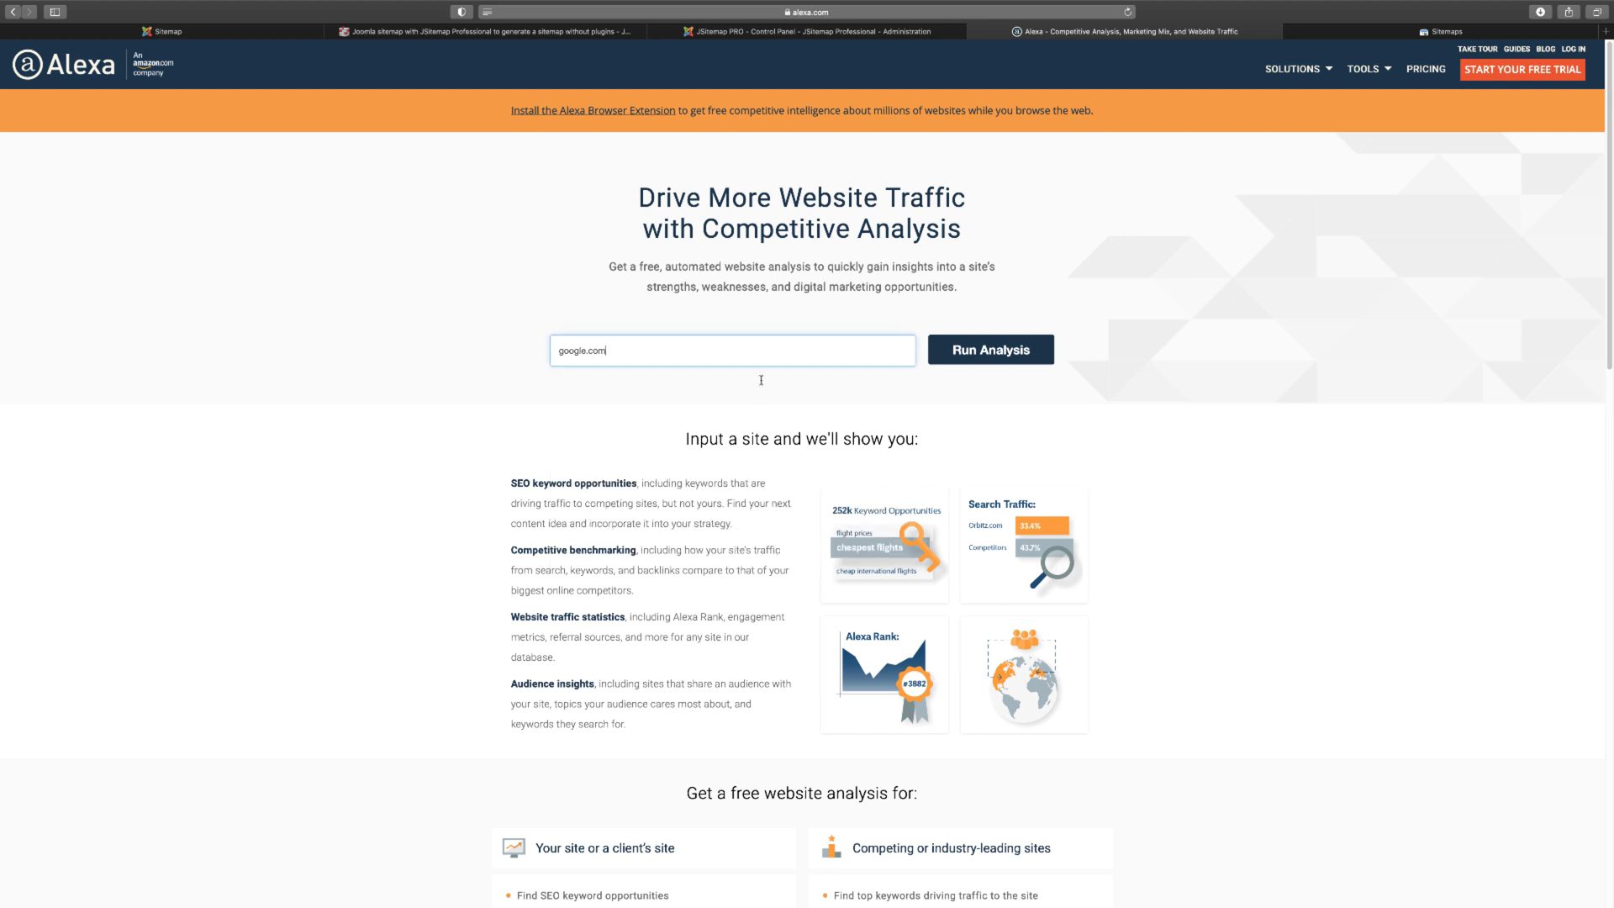
click(1022, 349)
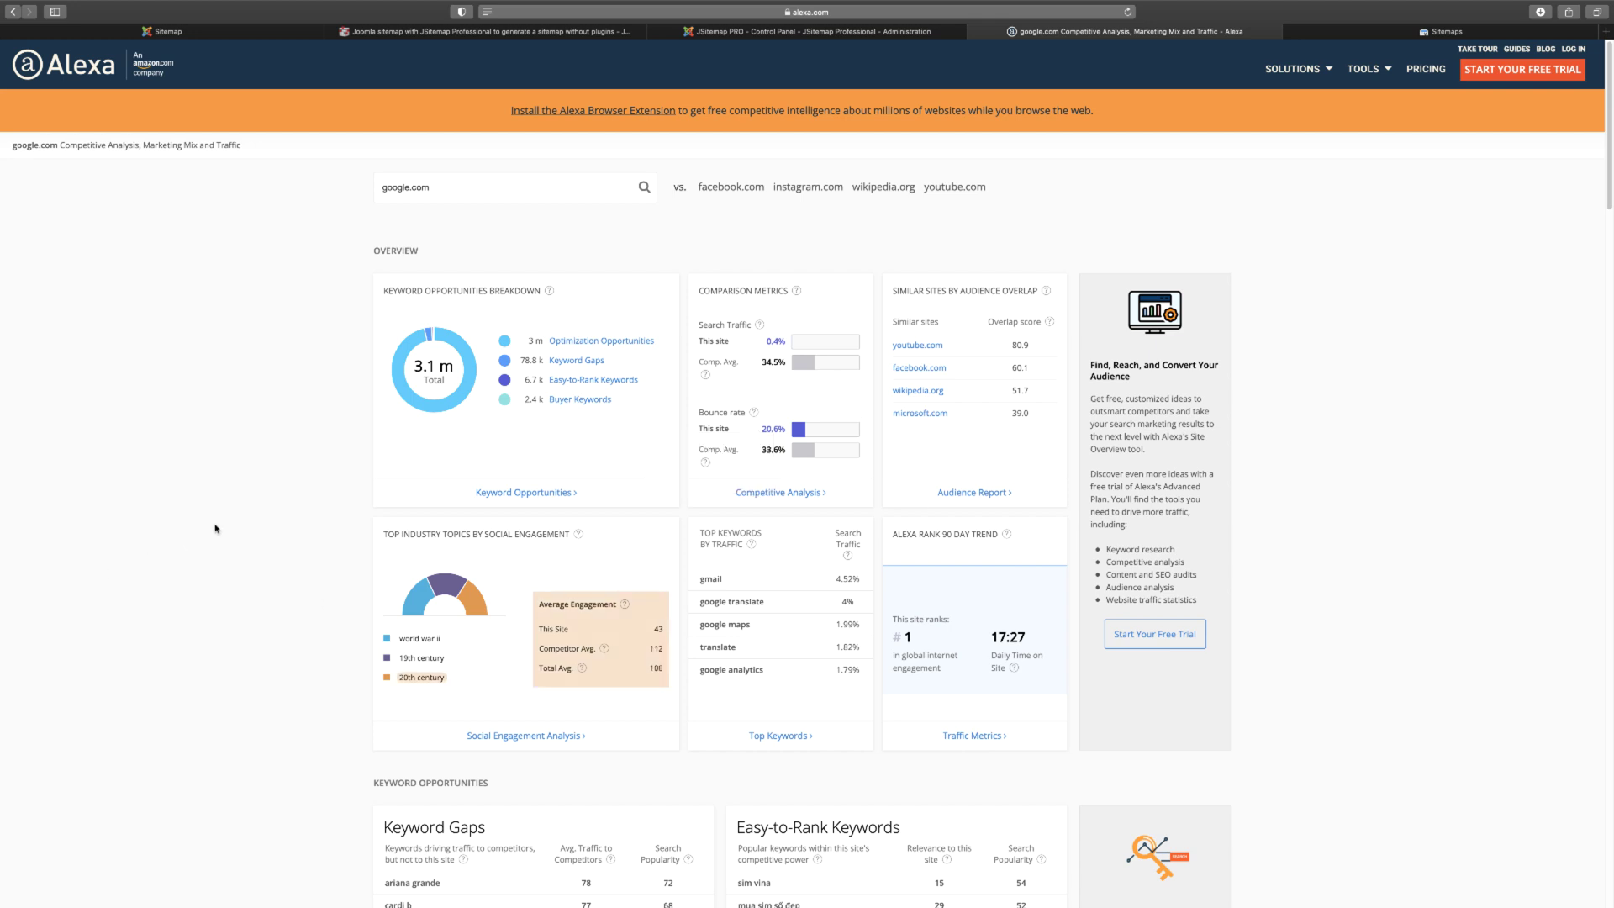
Examine the google.com report's overview metrics and keyword opportunities.
scroll(214, 536, down, 2)
scroll(216, 522, up, 2)
scroll(1294, 647, down, 5)
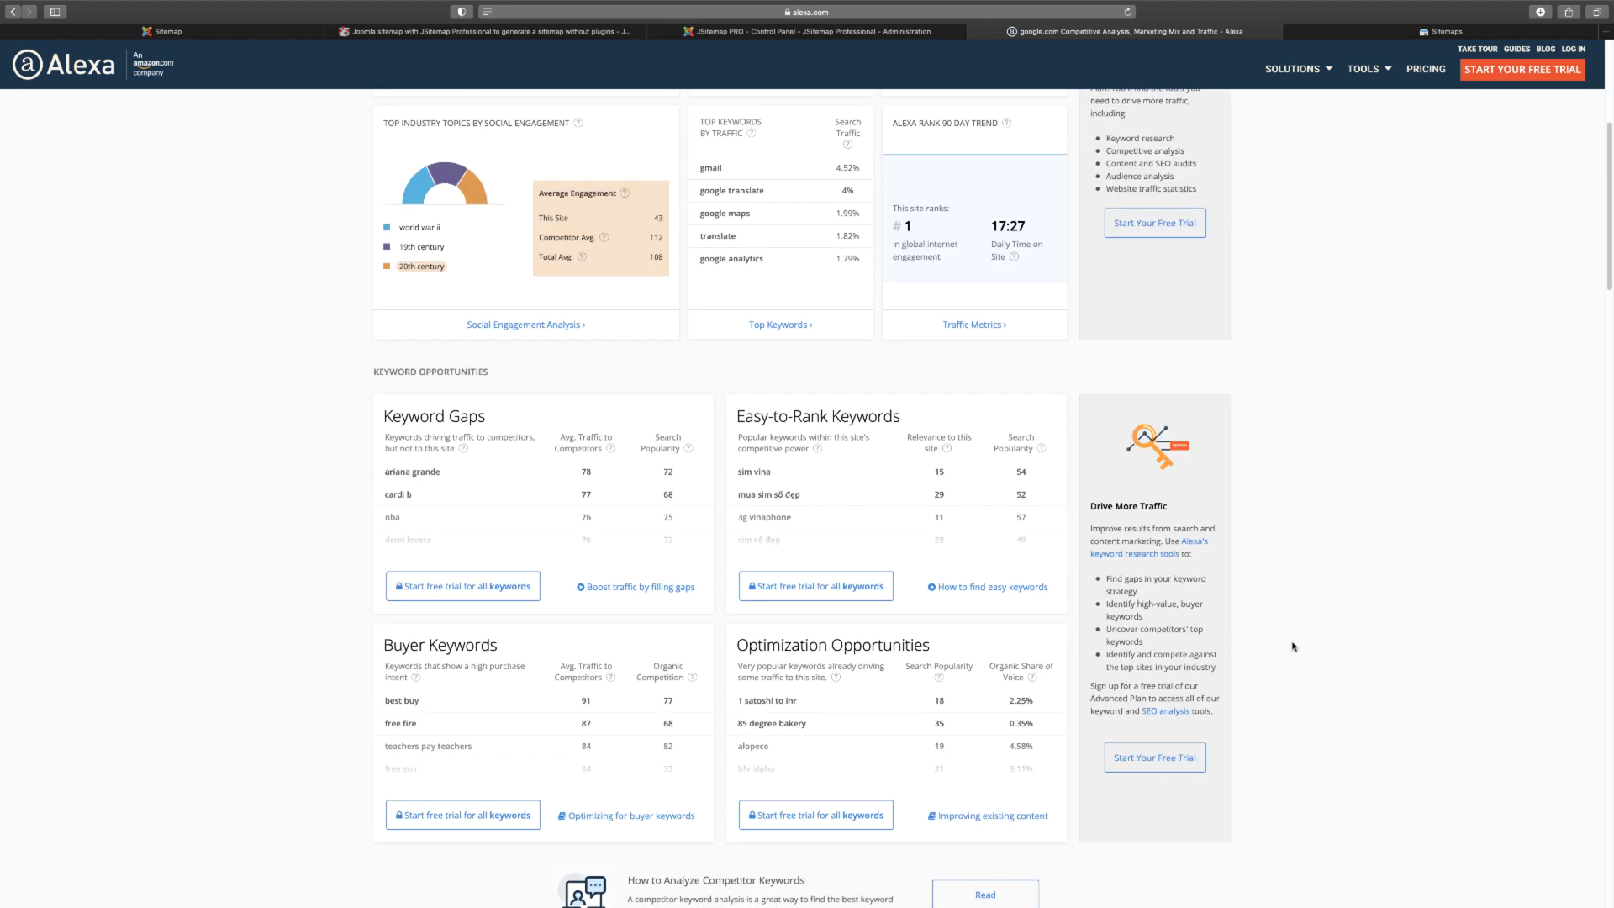
scroll(1293, 645, down, 1)
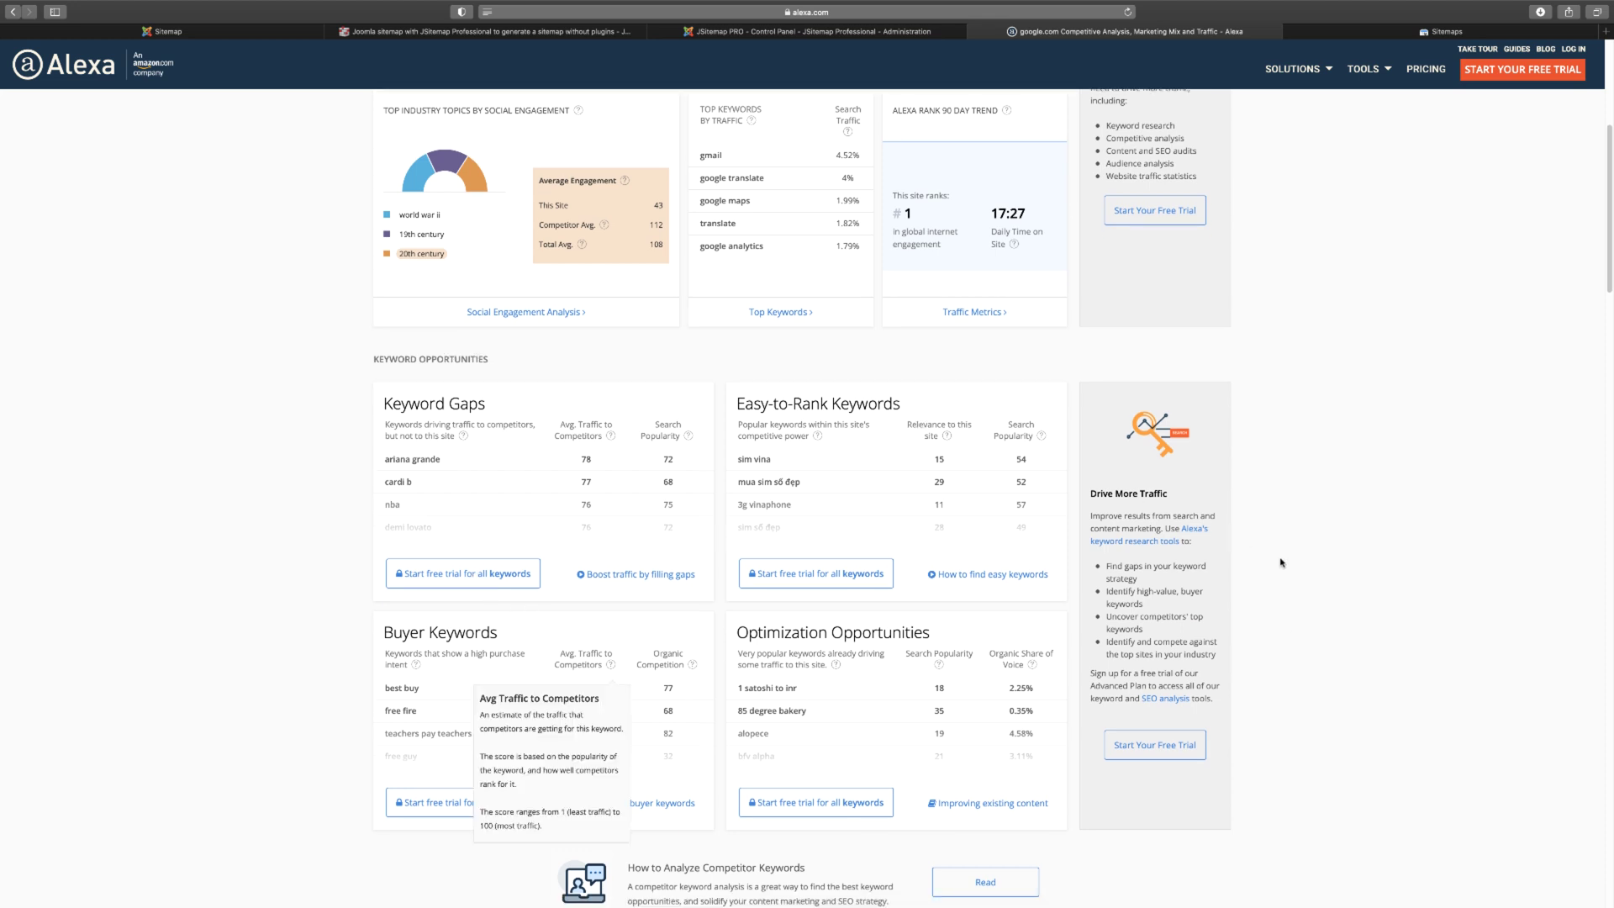
scroll(1377, 628, up, 5)
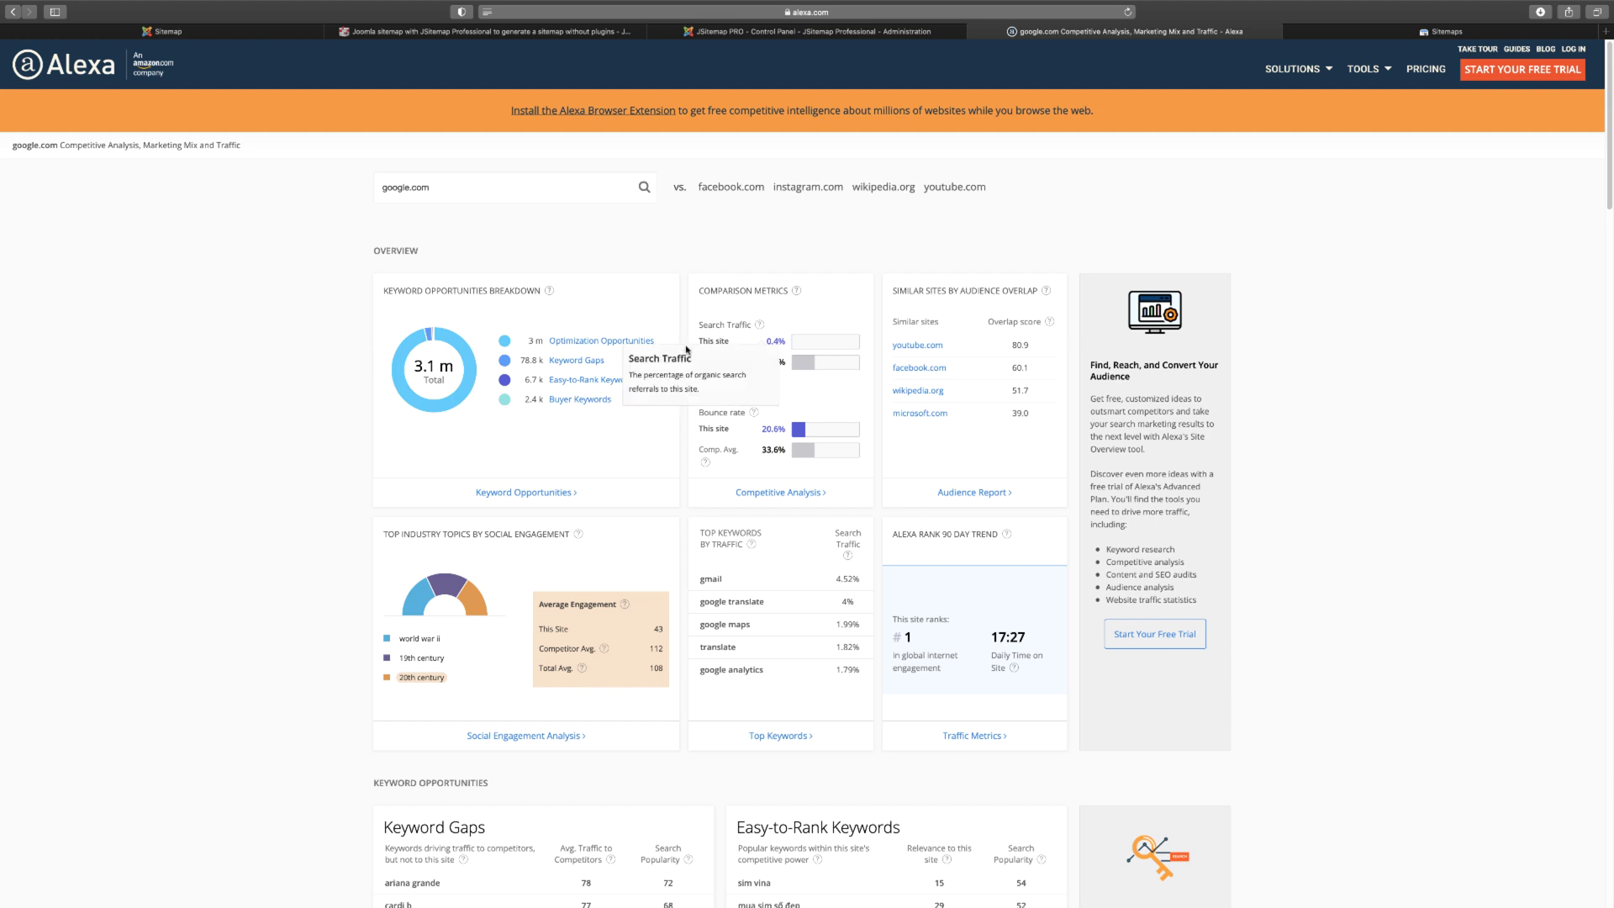
Return to the JSitemap PRO Control Panel, expand the Status section and review the SEO dashboard's sitemap links and filters.
click(774, 32)
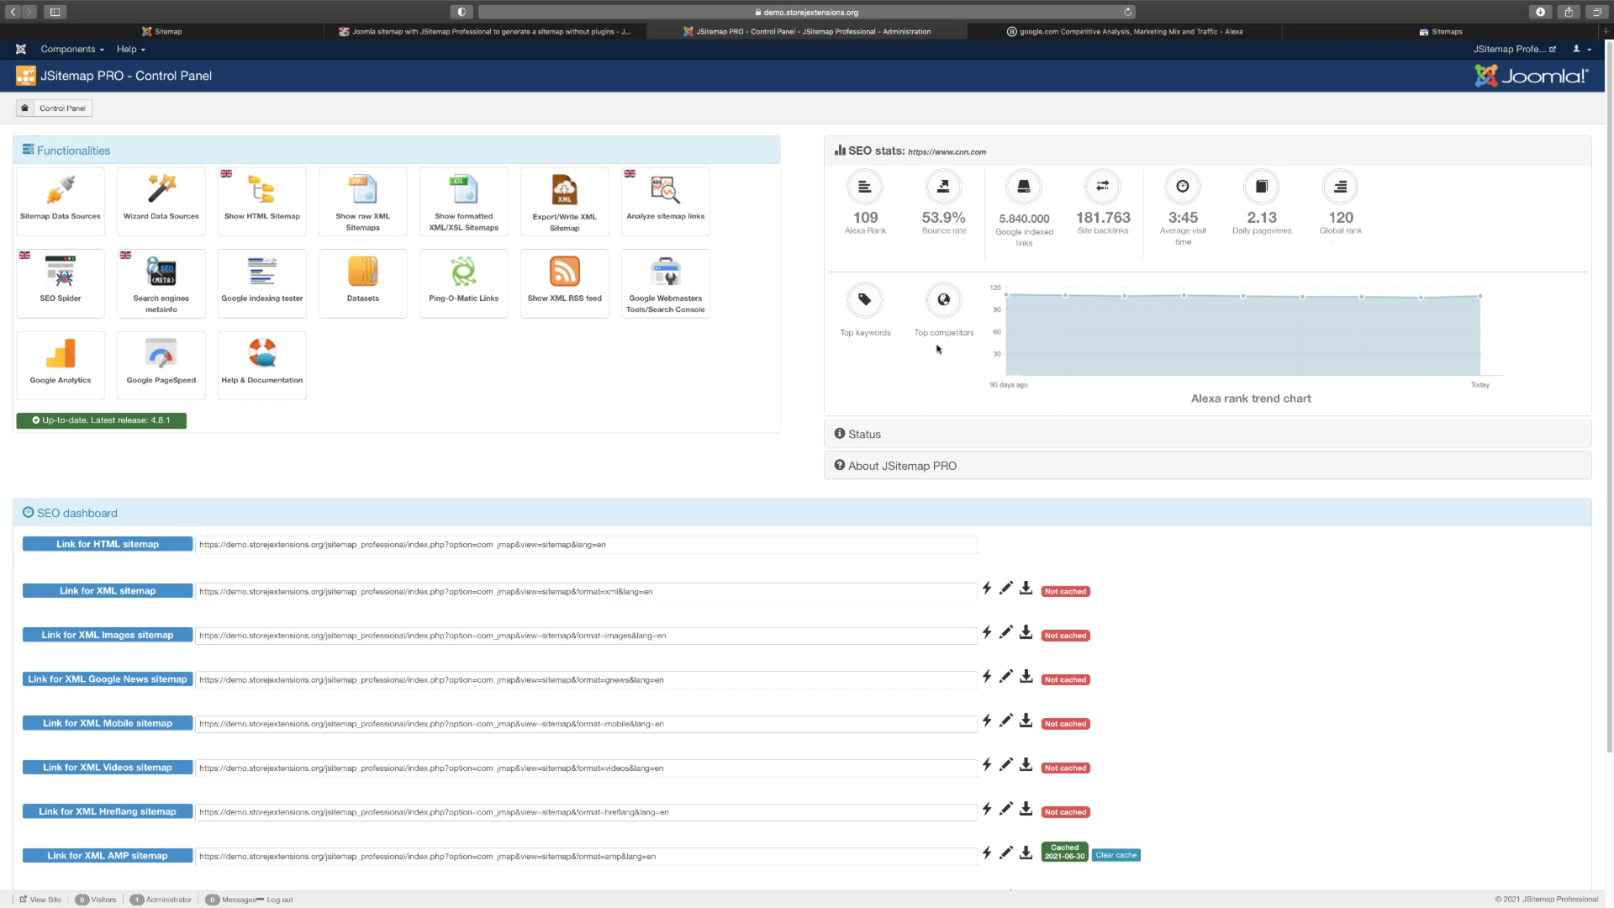
click(956, 436)
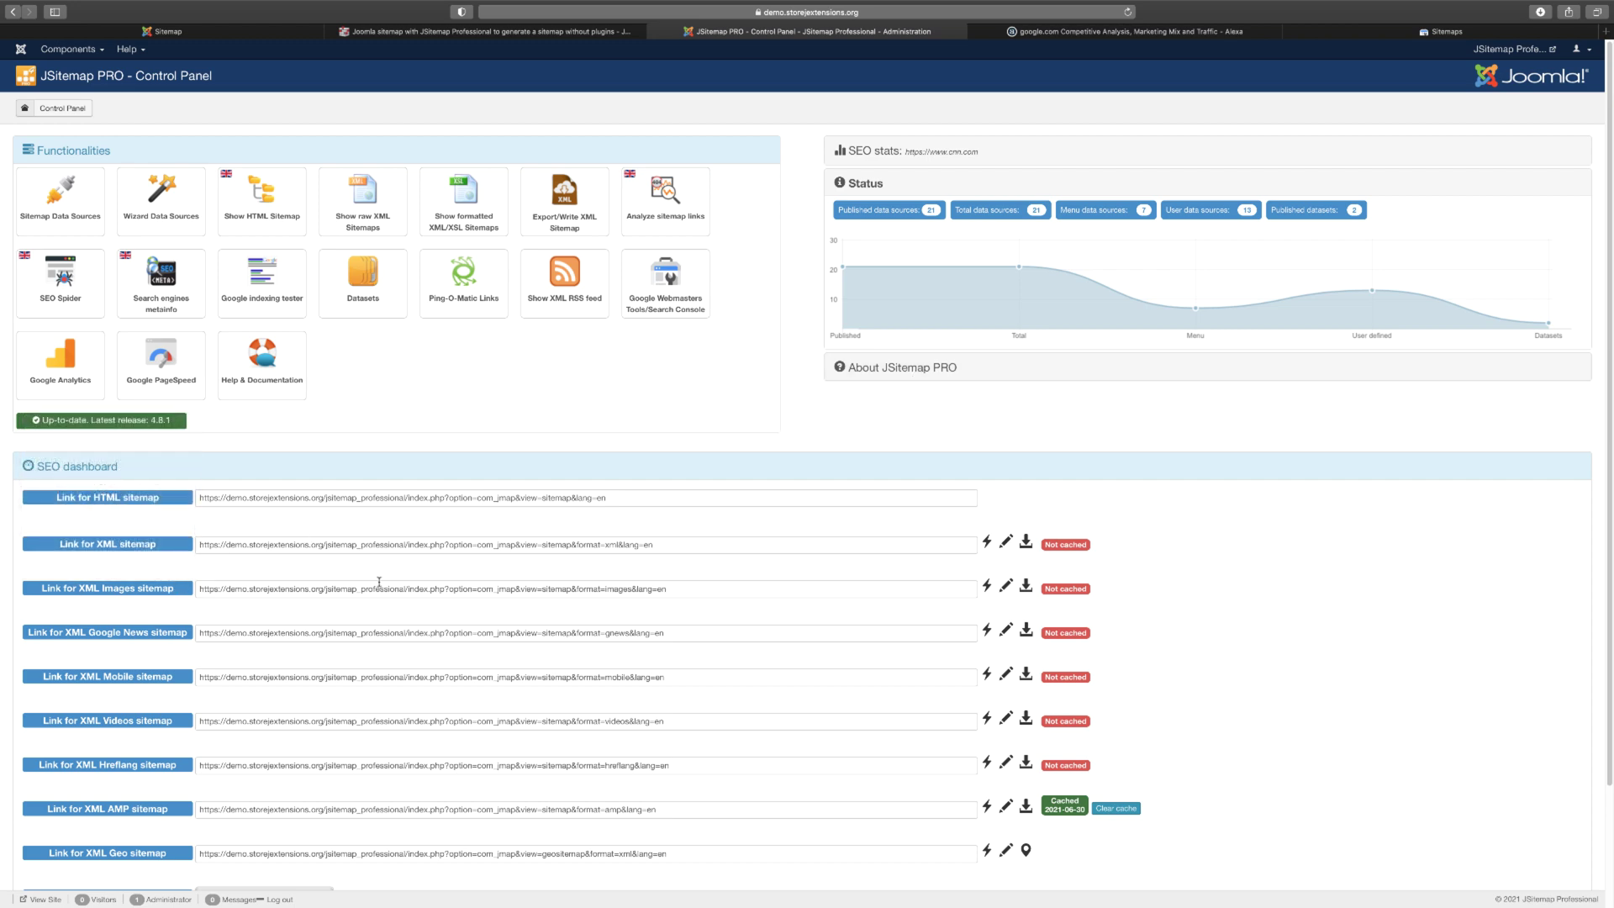
scroll(380, 581, down, 1)
scroll(381, 580, down, 2)
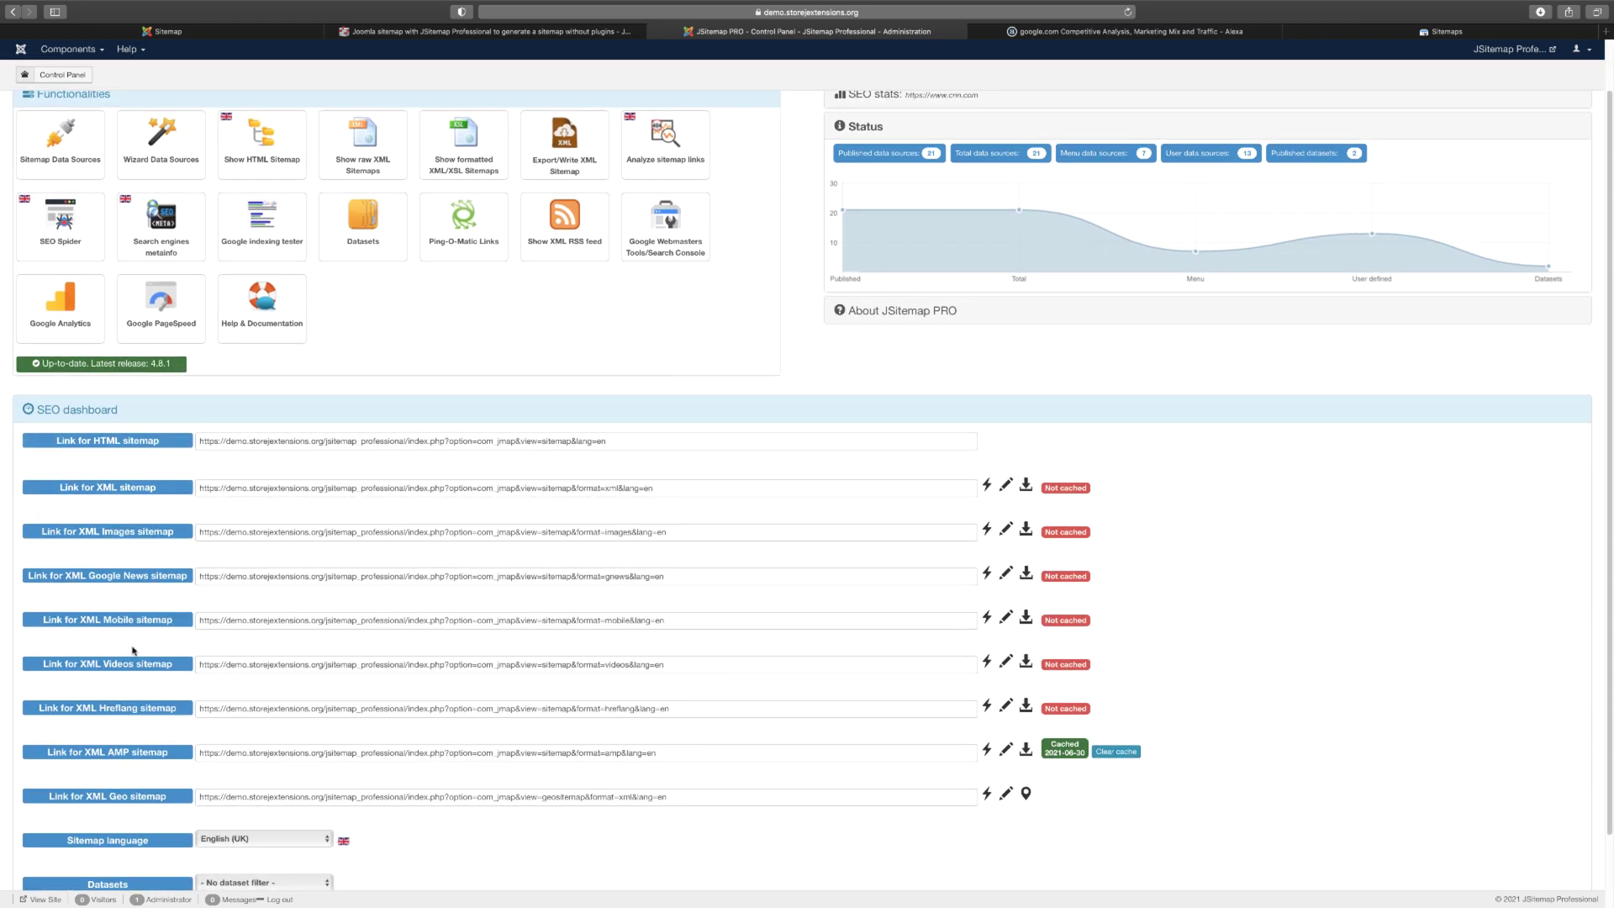
scroll(333, 606, down, 2)
scroll(325, 611, down, 1)
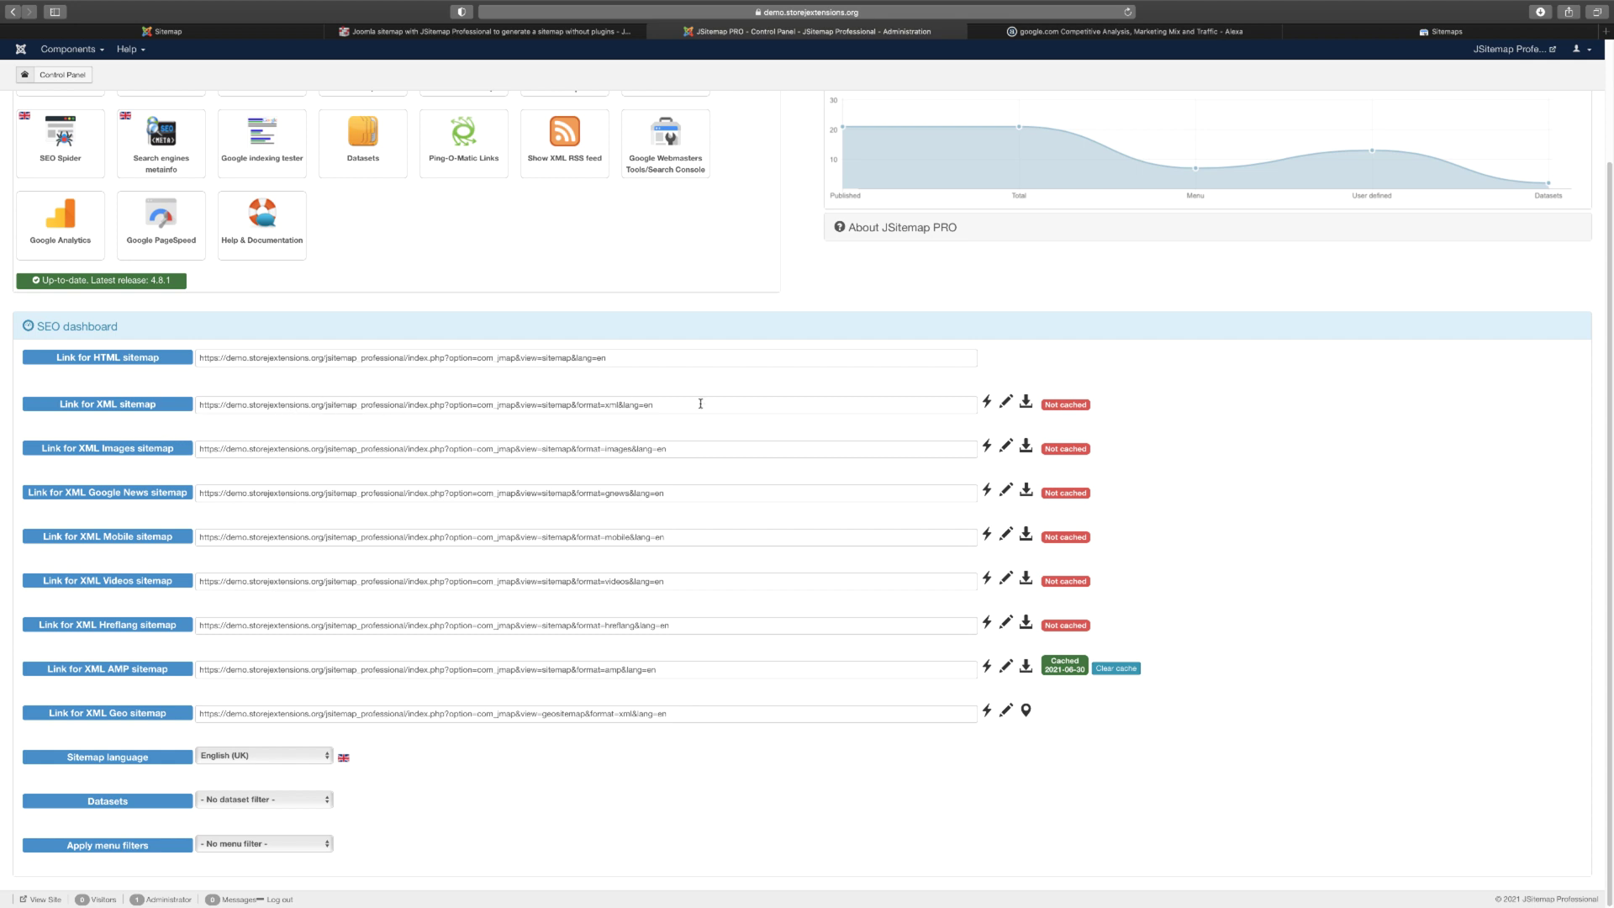
scroll(637, 467, up, 3)
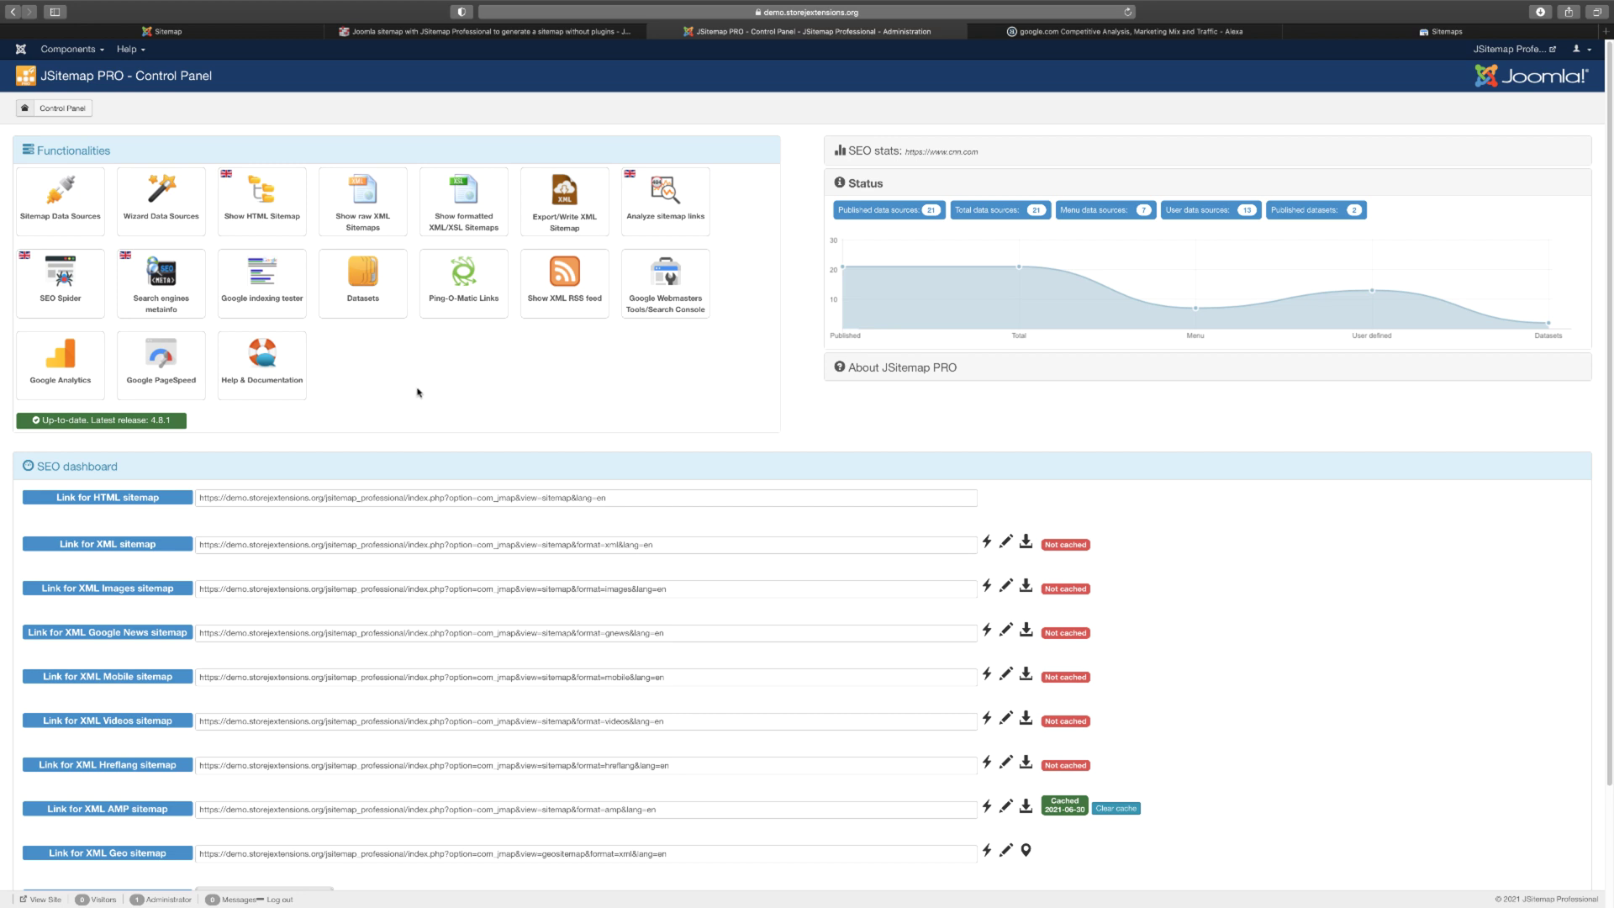
View the Google PageSpeed test and the Google Webmasters Tools/Search Console stats, ending back on the Control Panel.
click(163, 375)
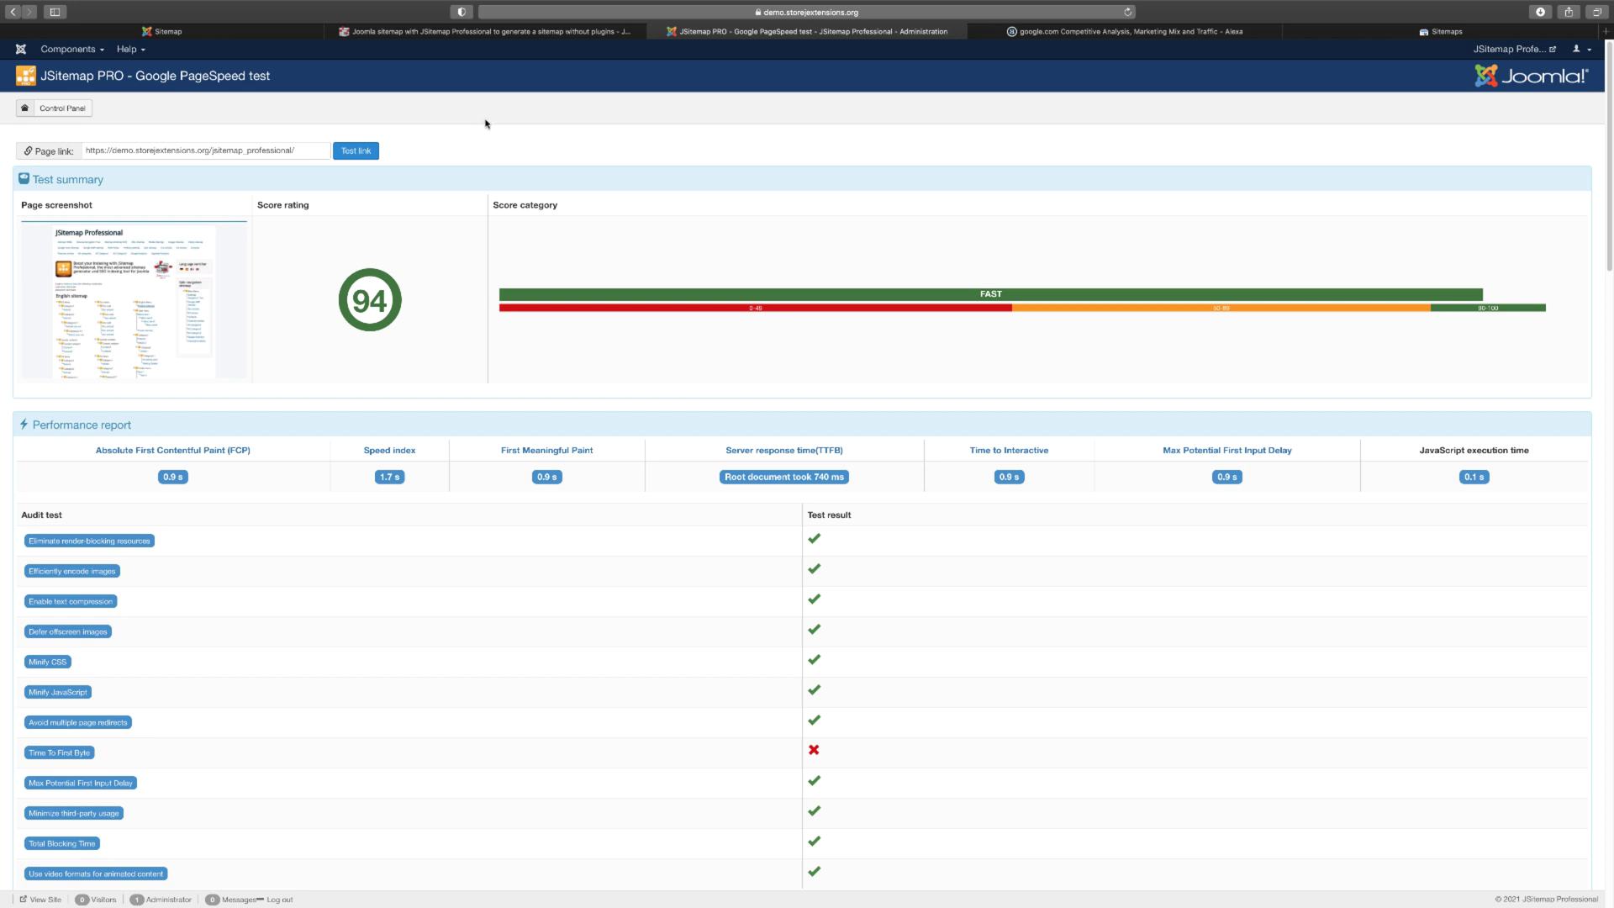
click(55, 108)
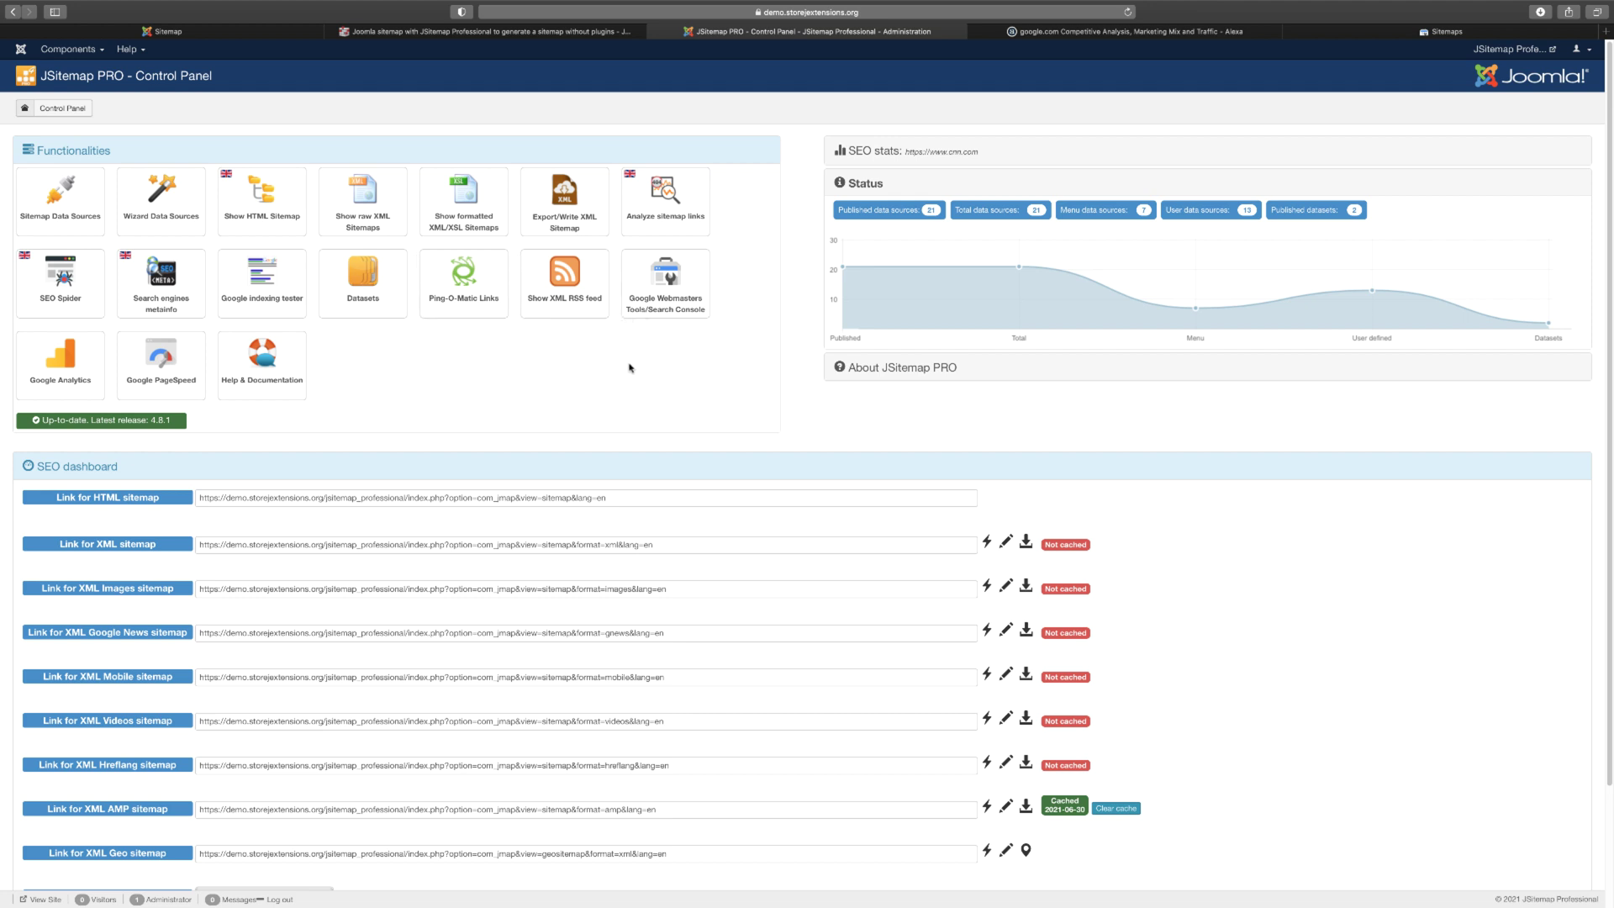
click(672, 308)
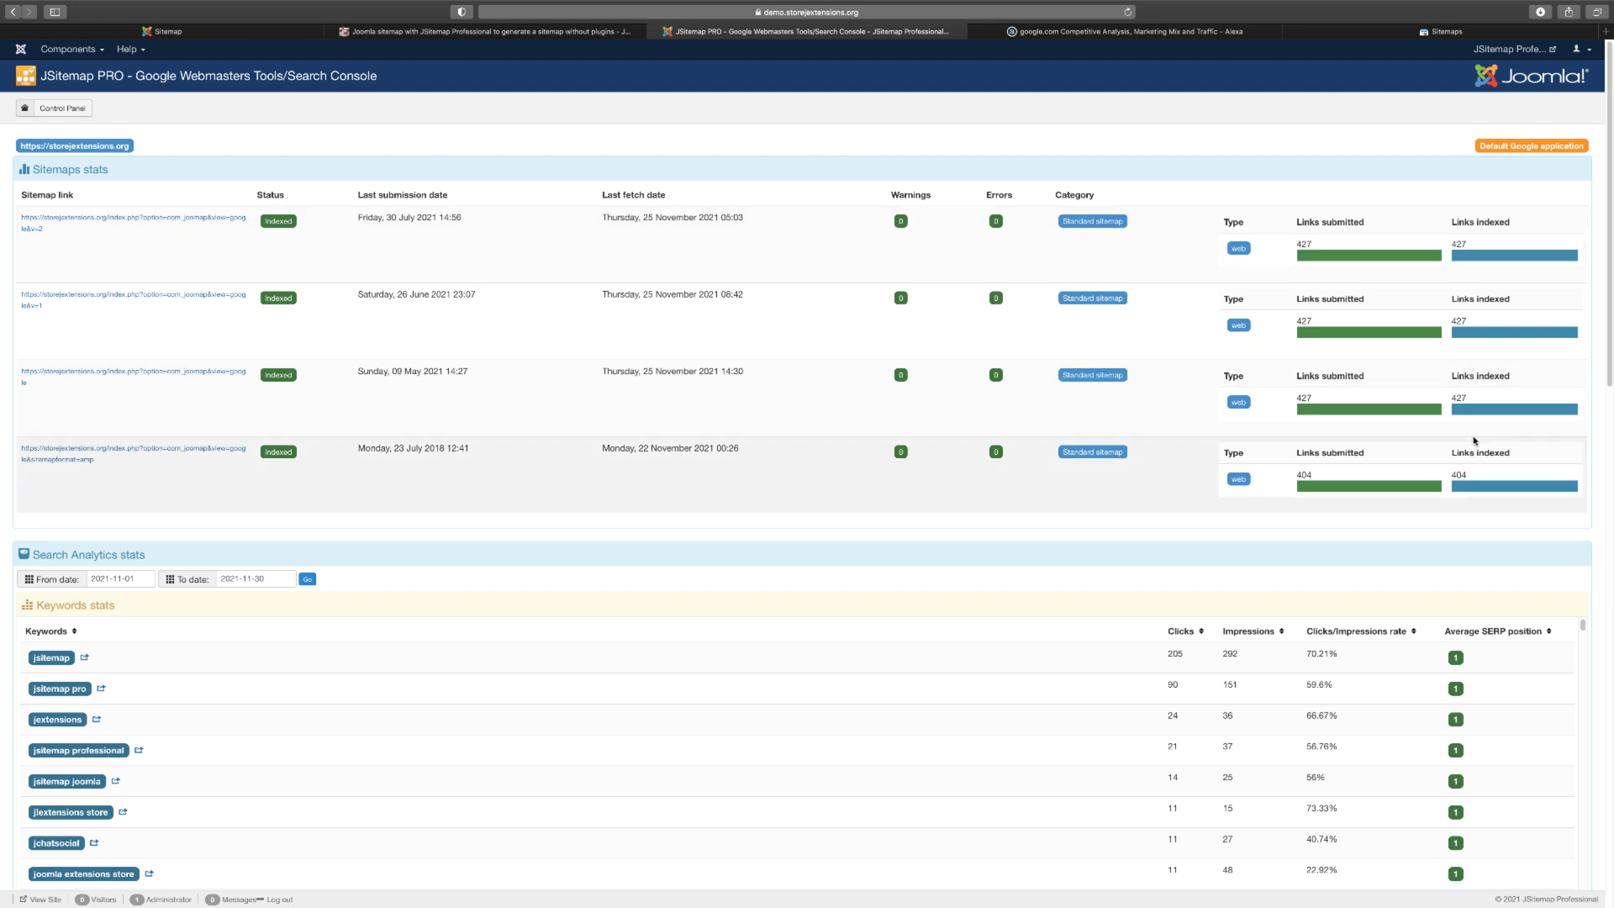
click(76, 109)
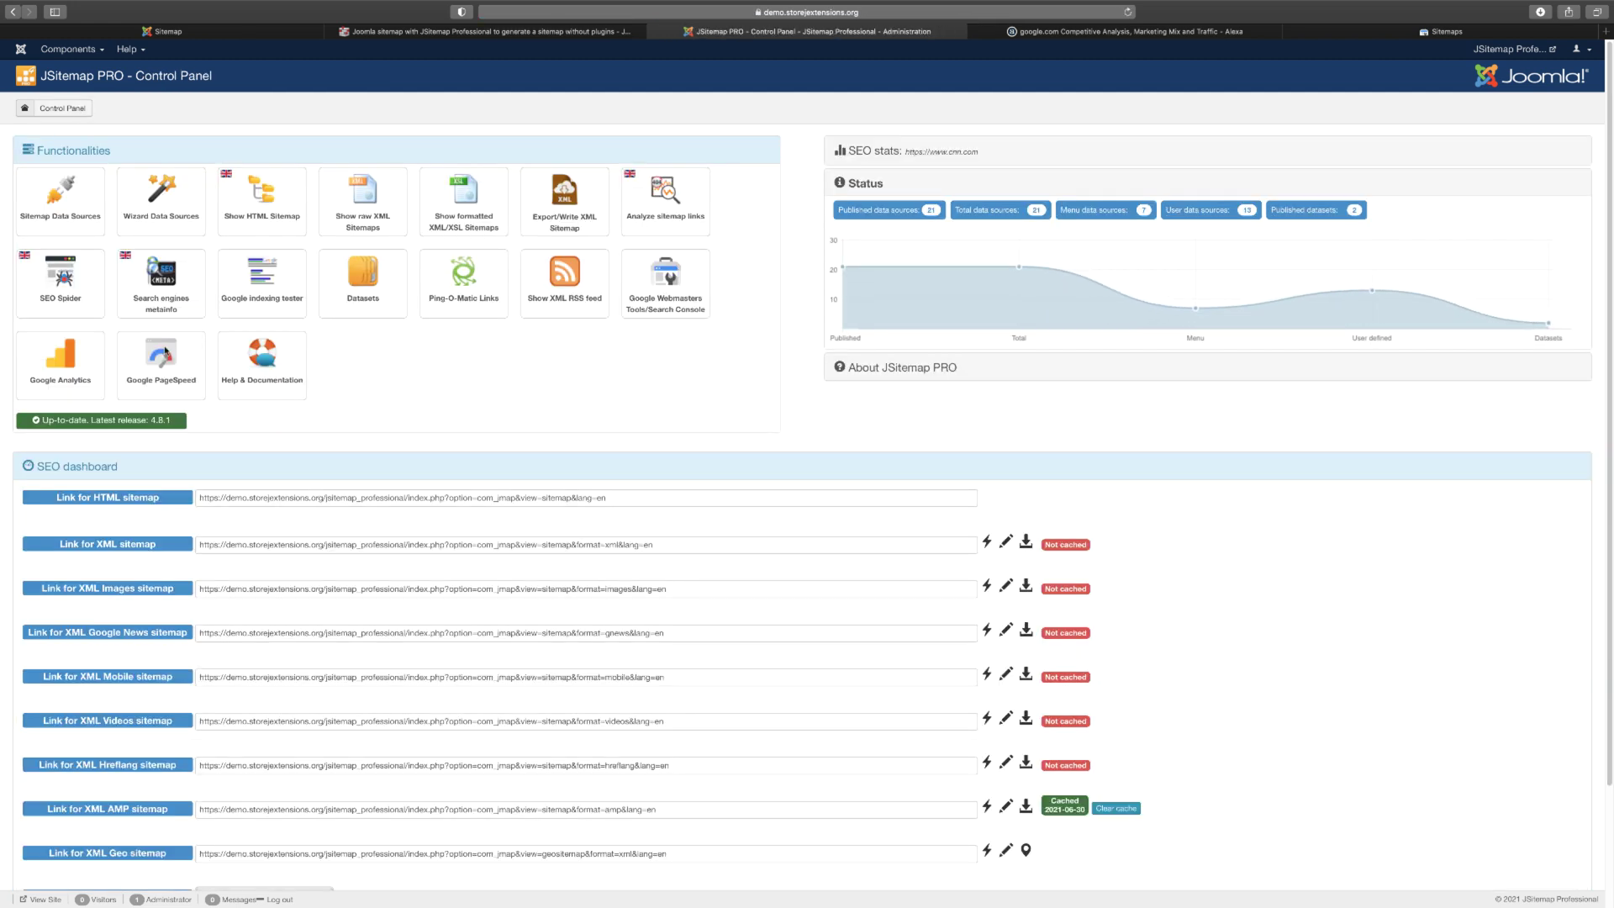
View the SEO Spider crawl and the Sitemap links analyzer, ending back on the Control Panel.
click(51, 292)
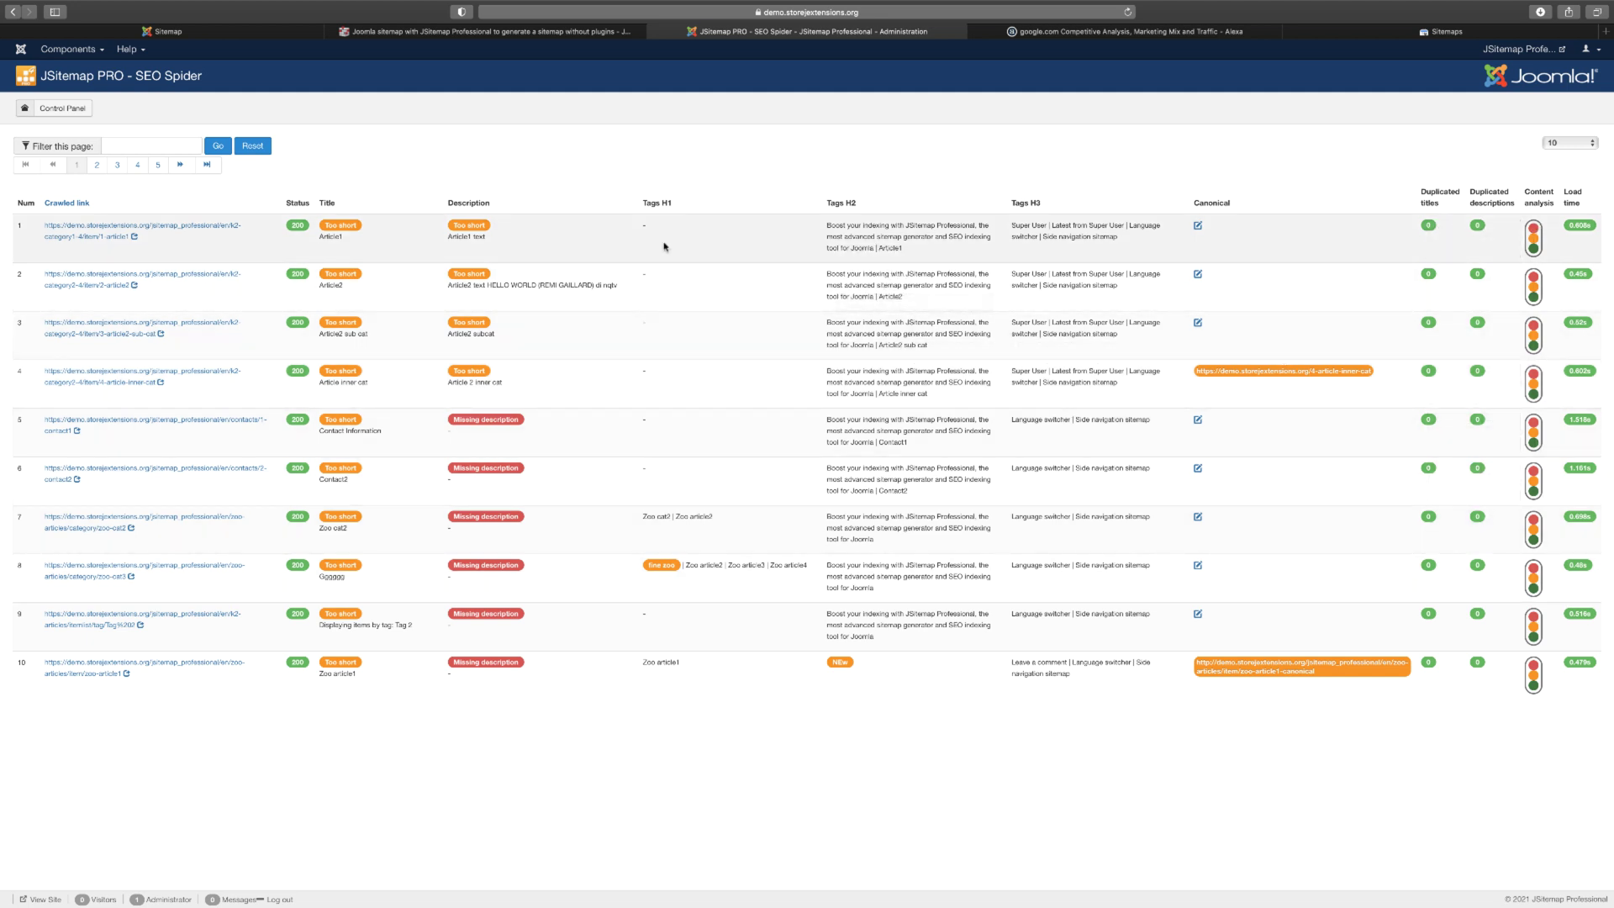
click(63, 109)
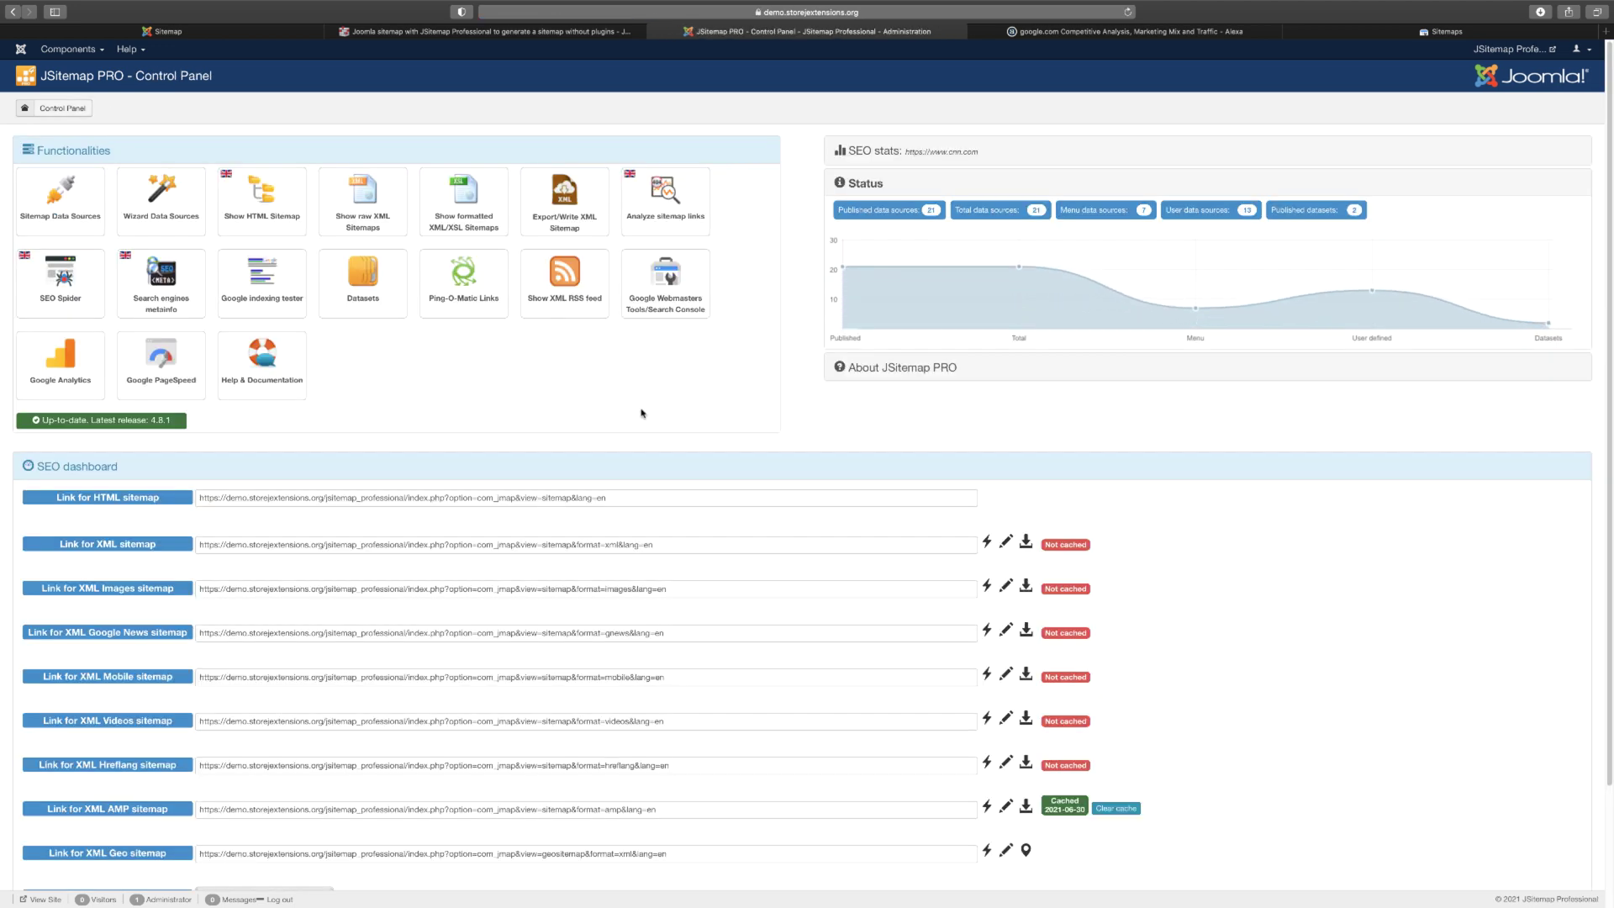
click(681, 213)
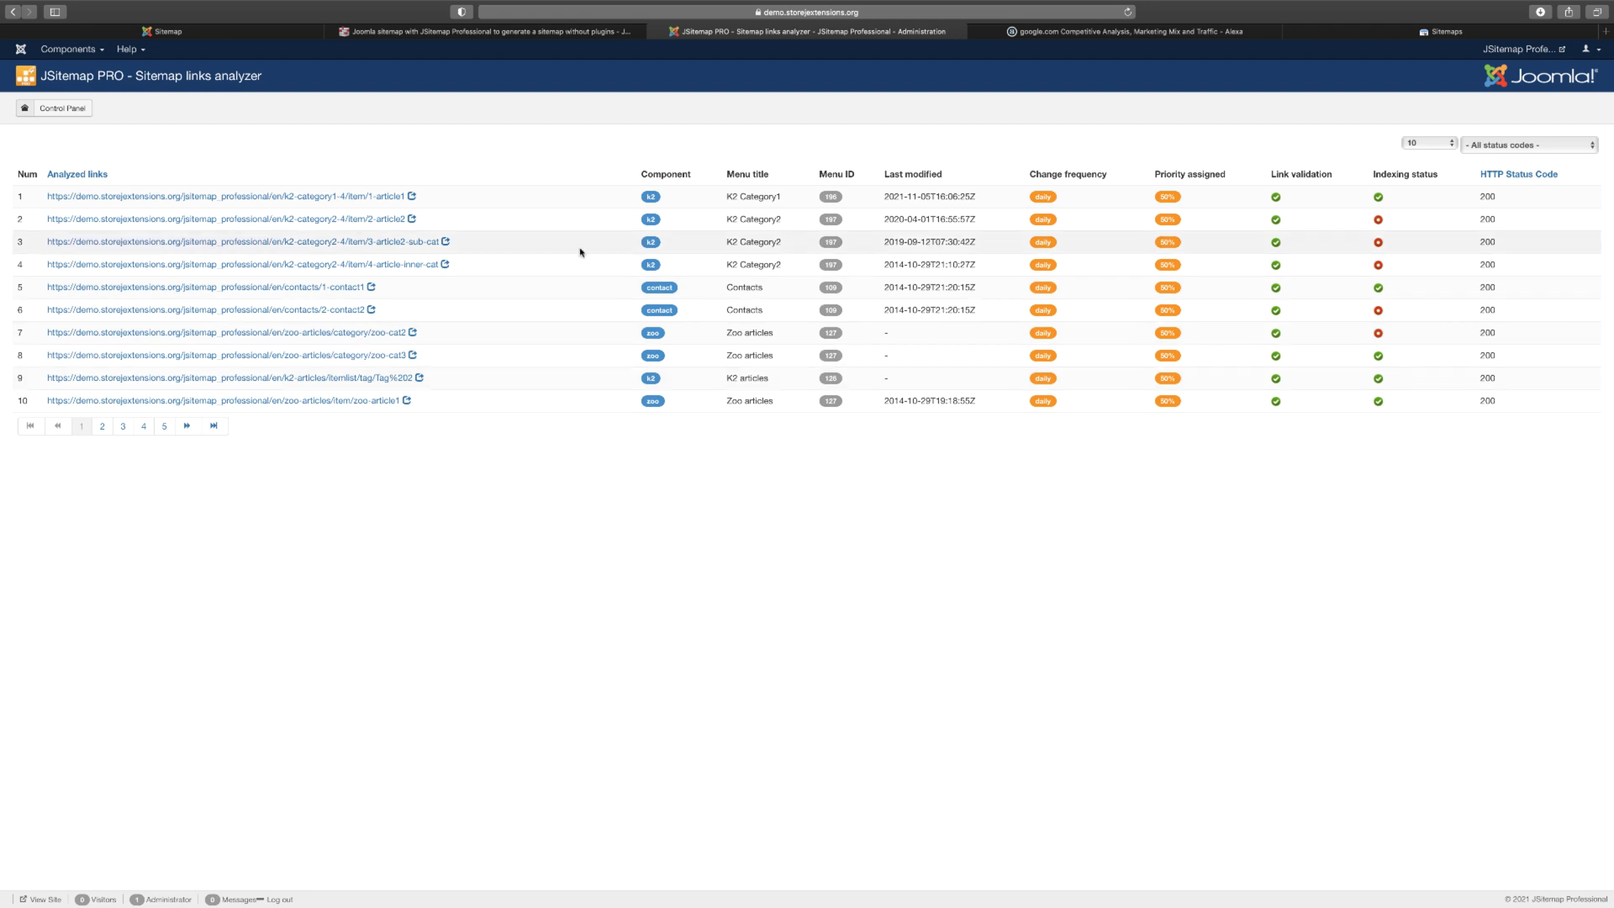
click(75, 115)
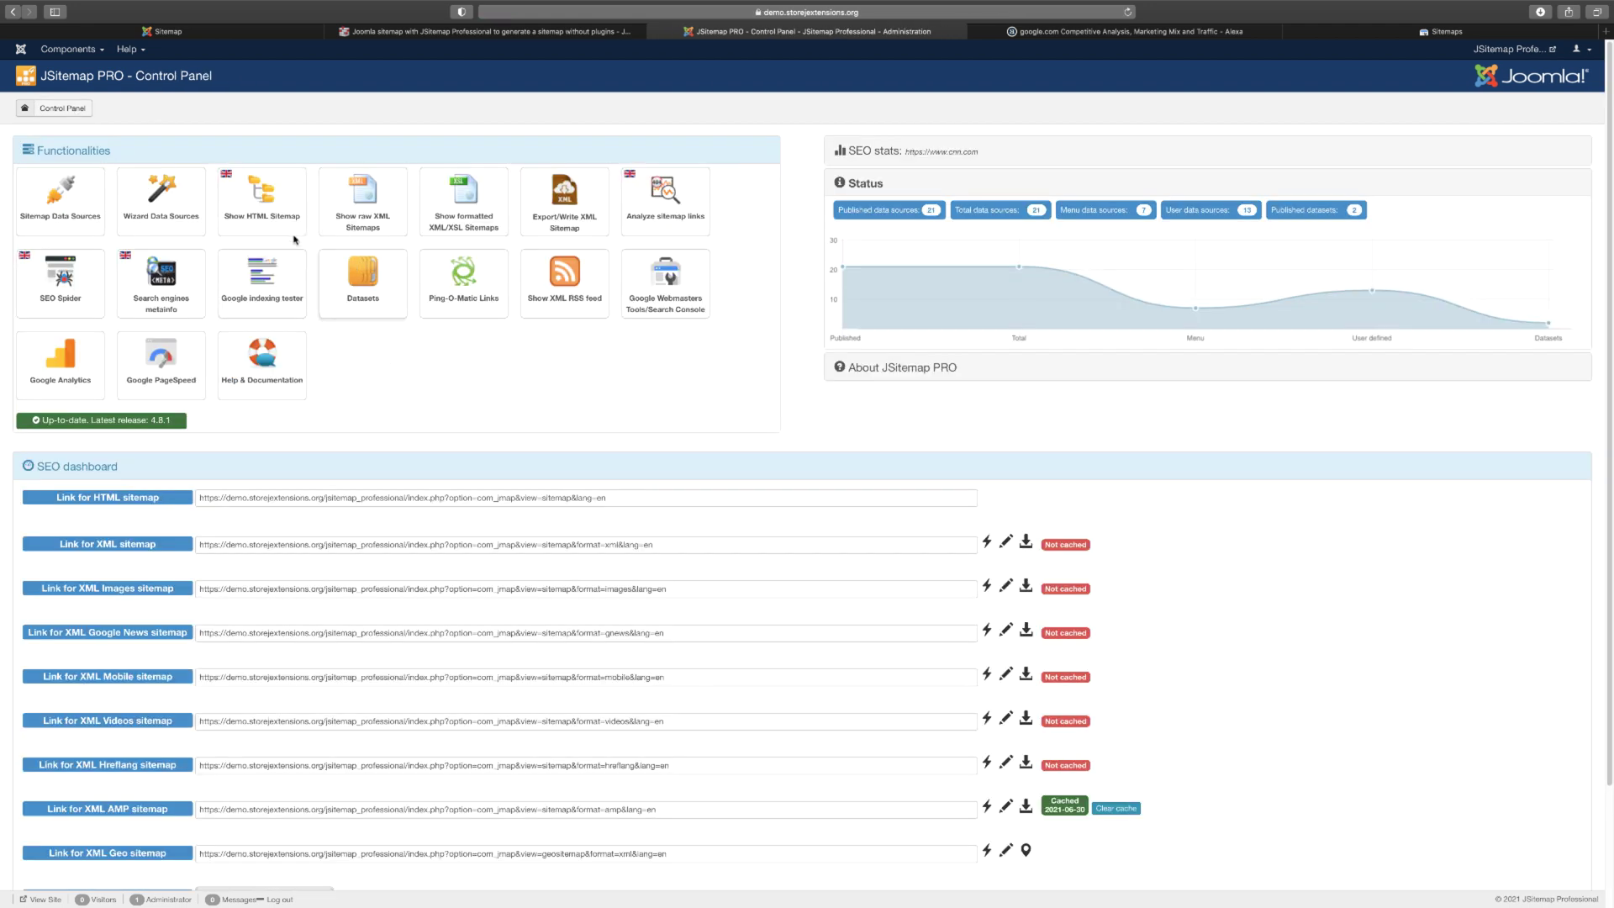
View the Google indexing tester, then return to the Control Panel and examine the XML sitemap links in the SEO dashboard.
click(287, 298)
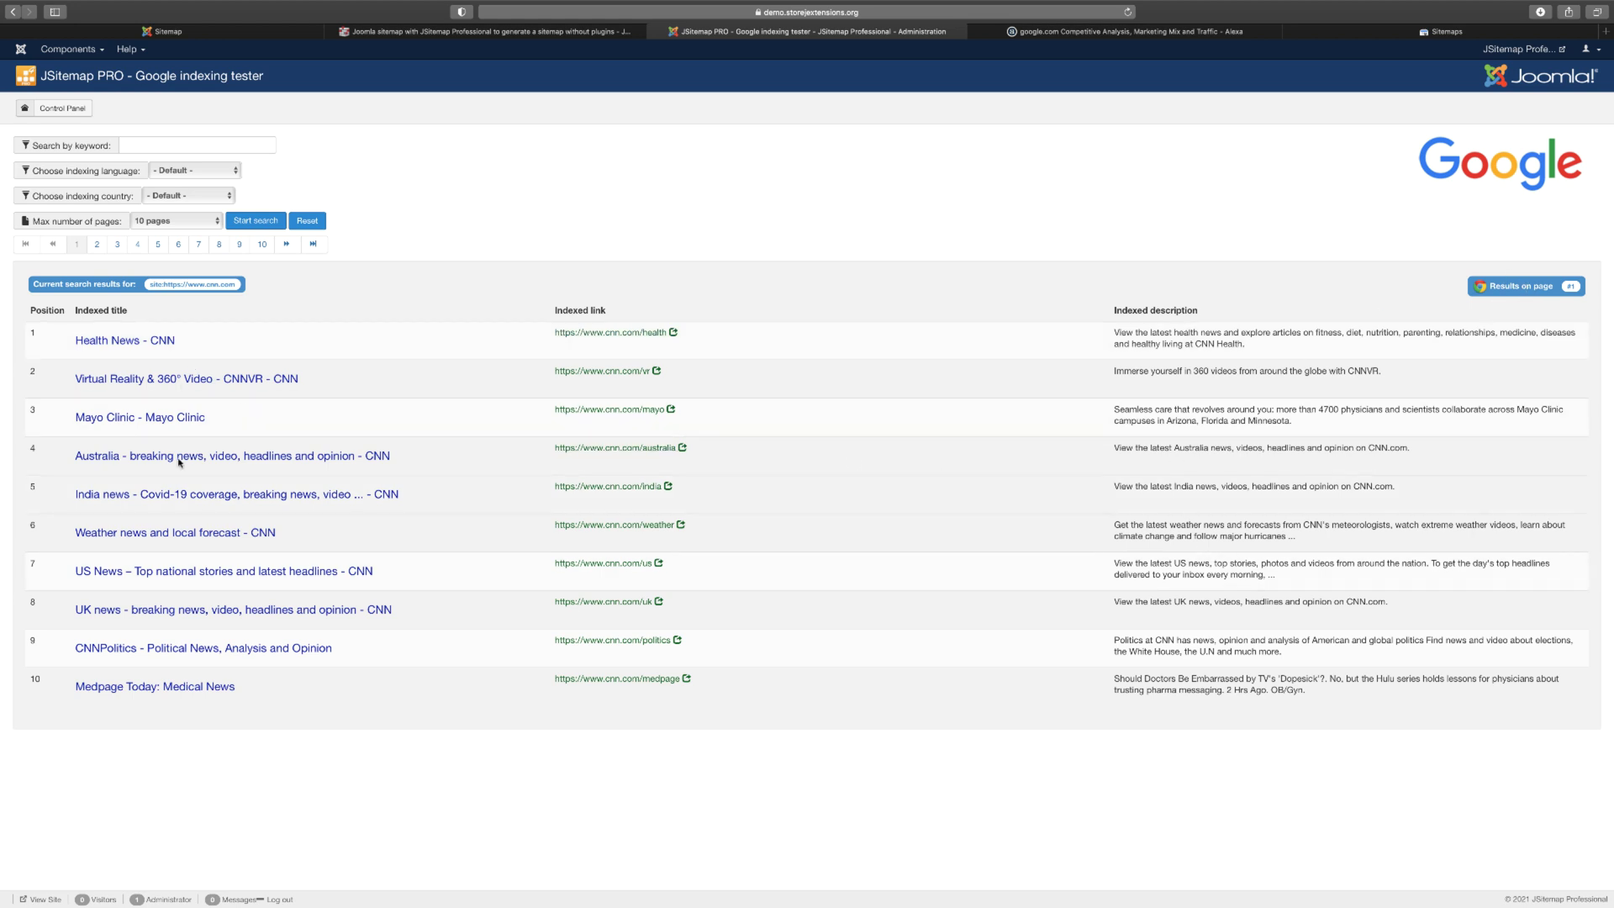
click(74, 108)
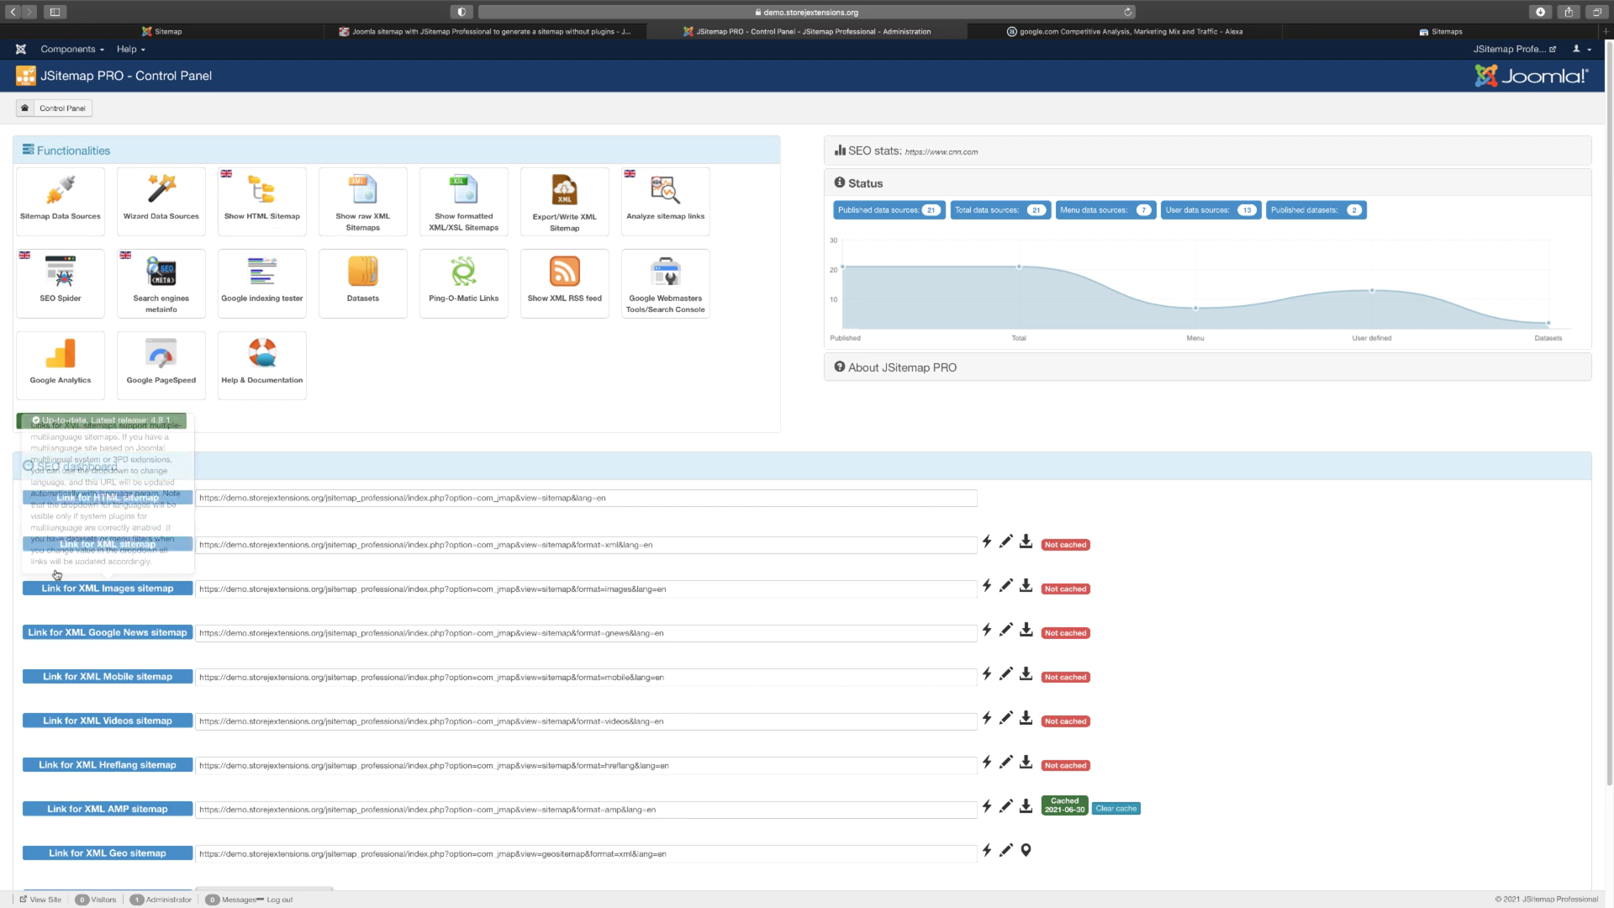
scroll(95, 599, down, 1)
scroll(99, 622, down, 2)
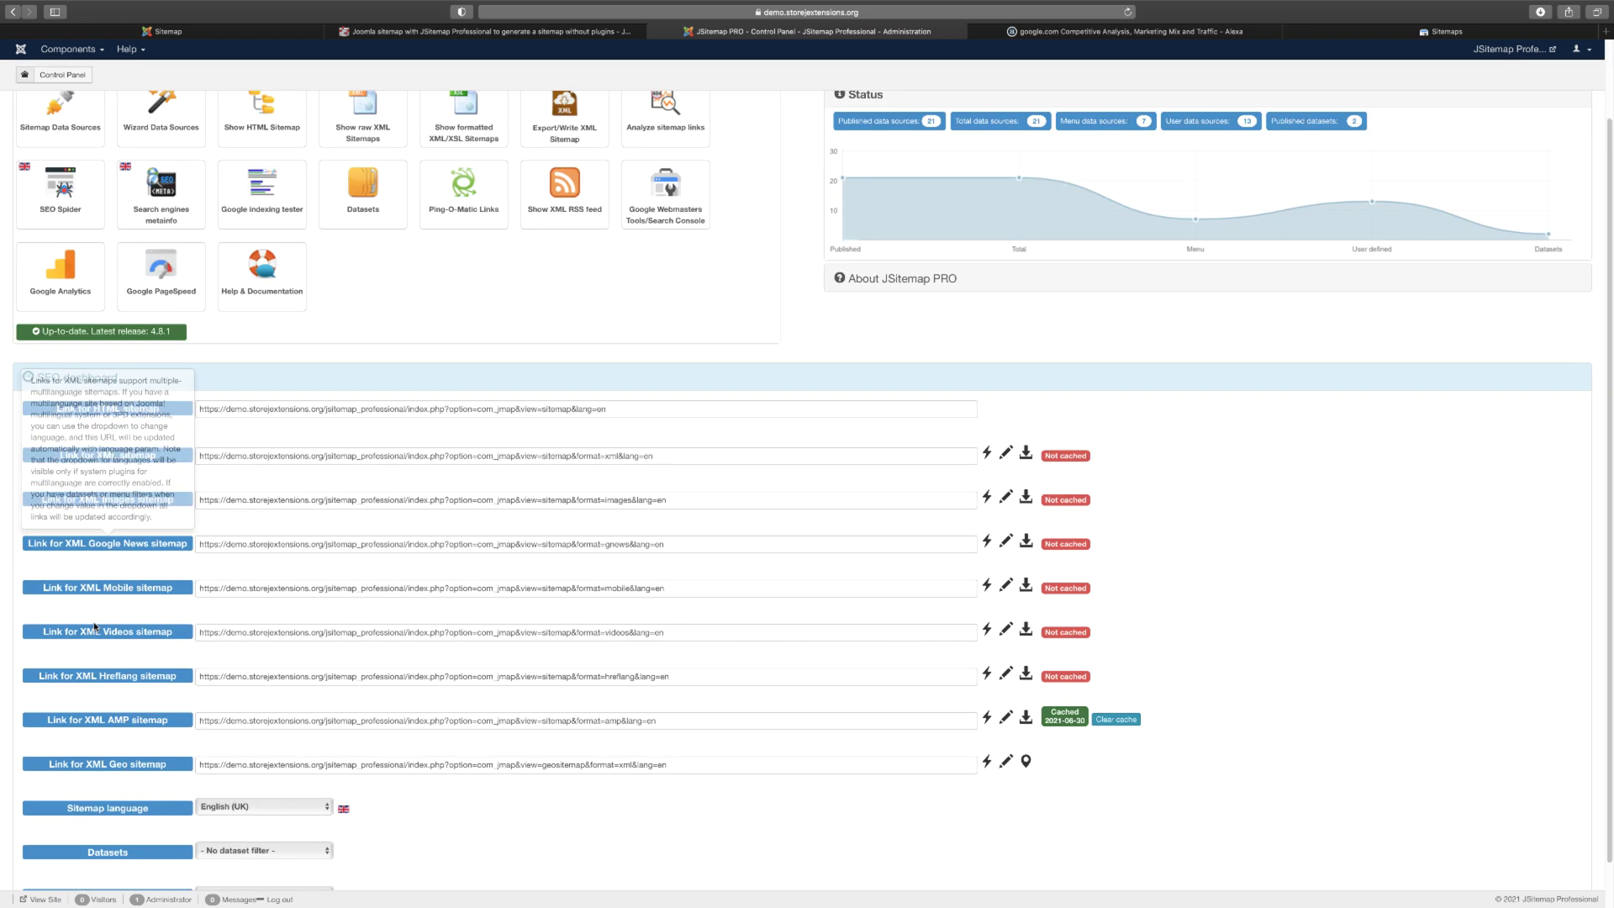
scroll(116, 683, up, 2)
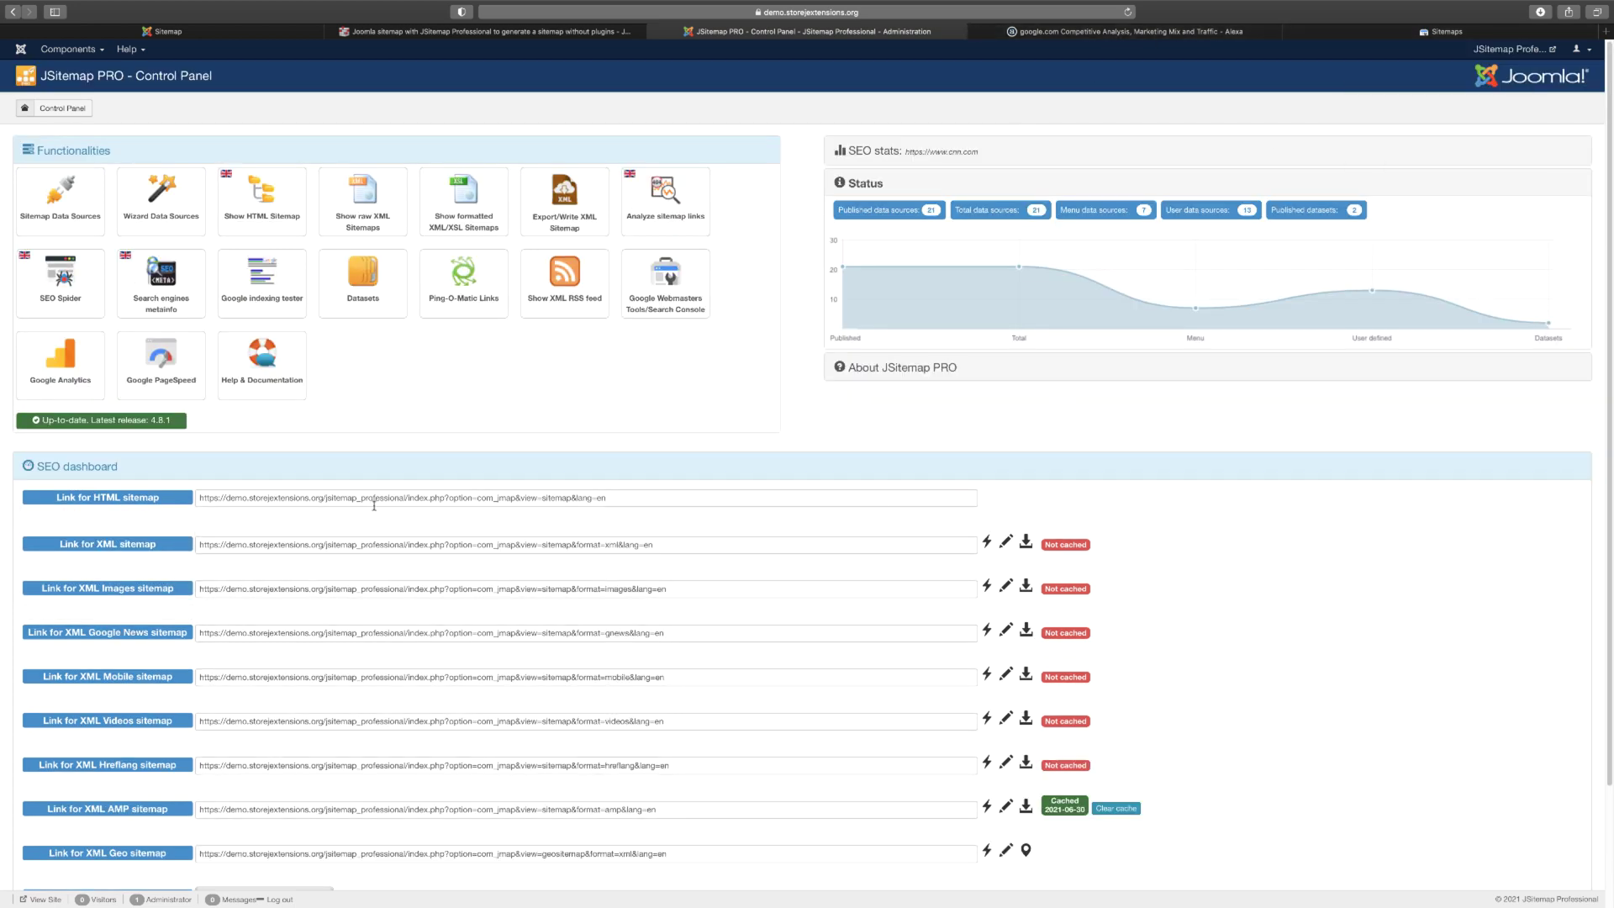
mouse_move(122, 553)
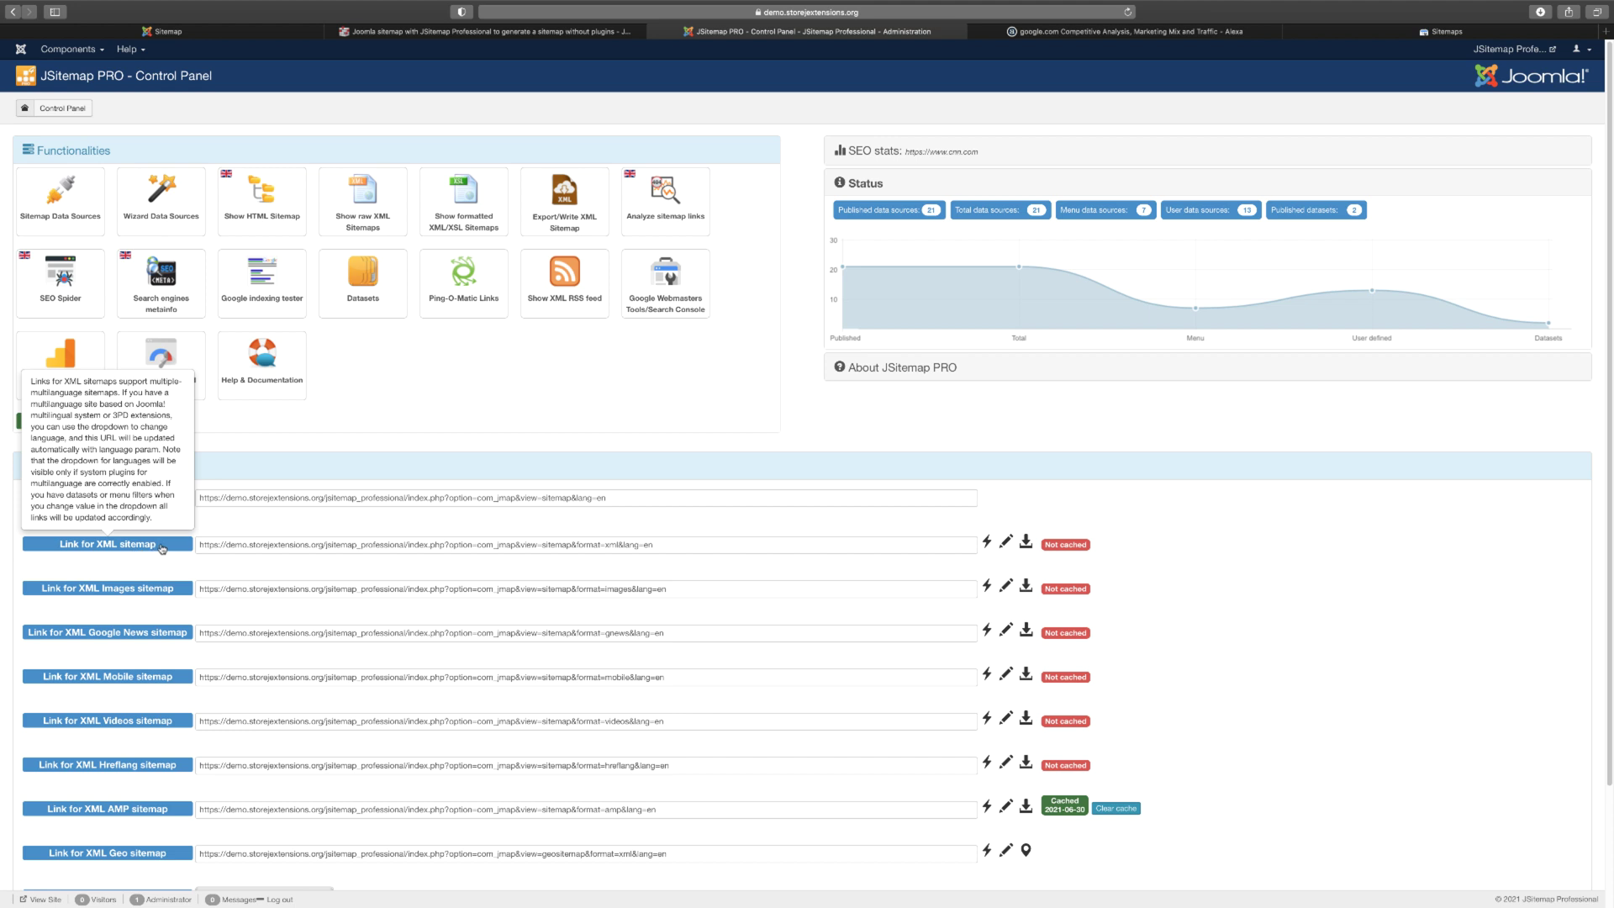
Look at Google Search Console's Add a new sitemap form and return to the JSitemap PRO Control Panel.
click(1447, 31)
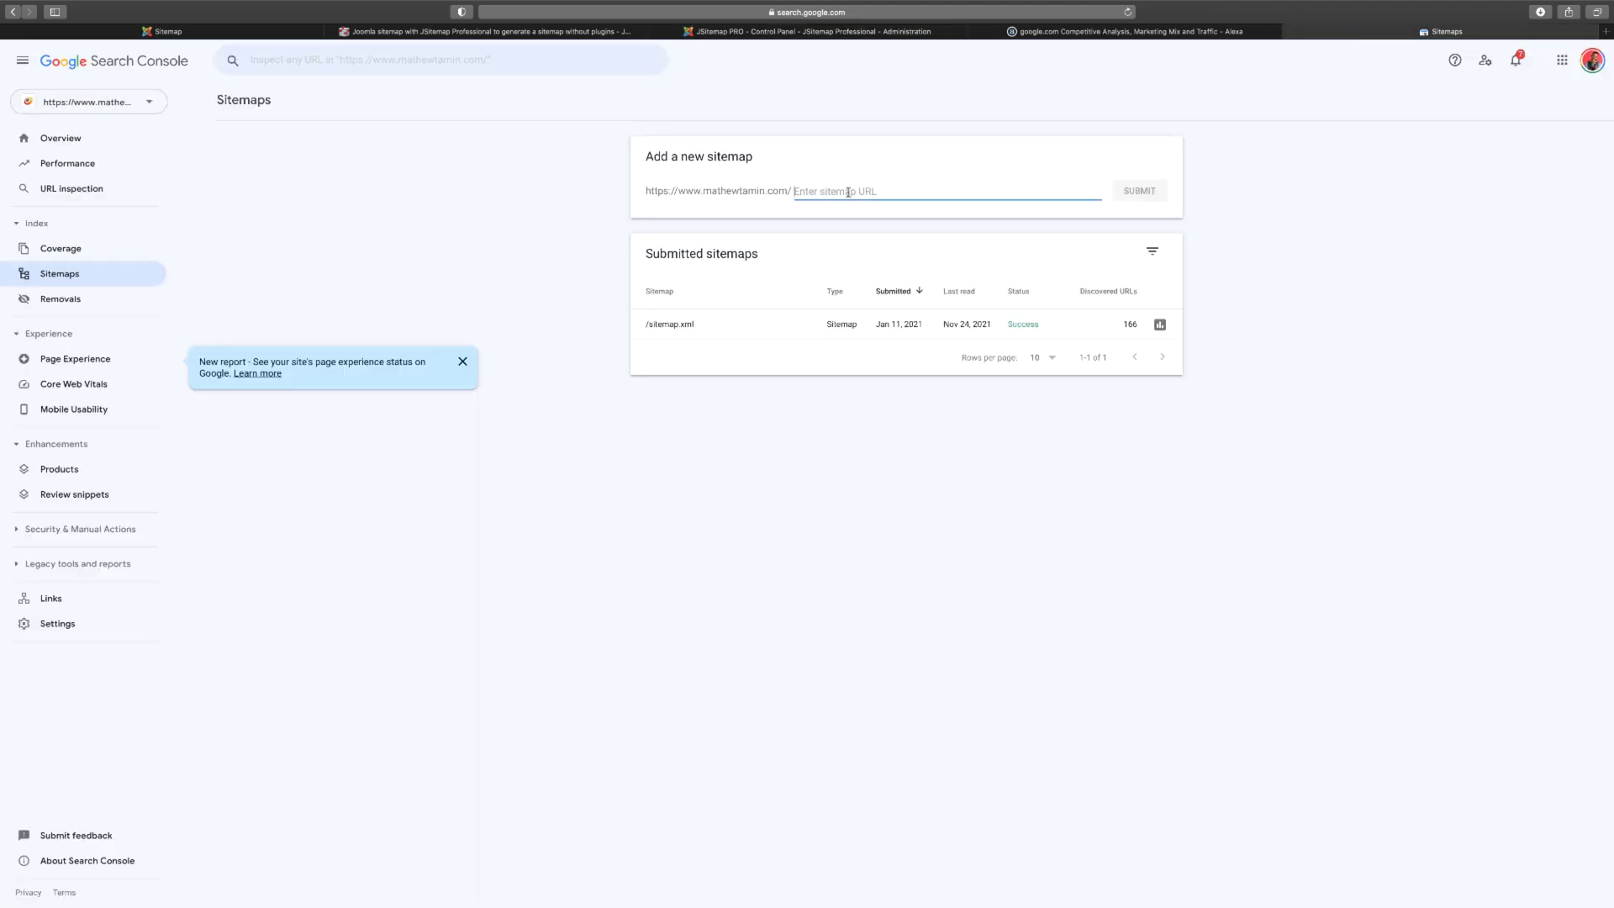
click(1057, 33)
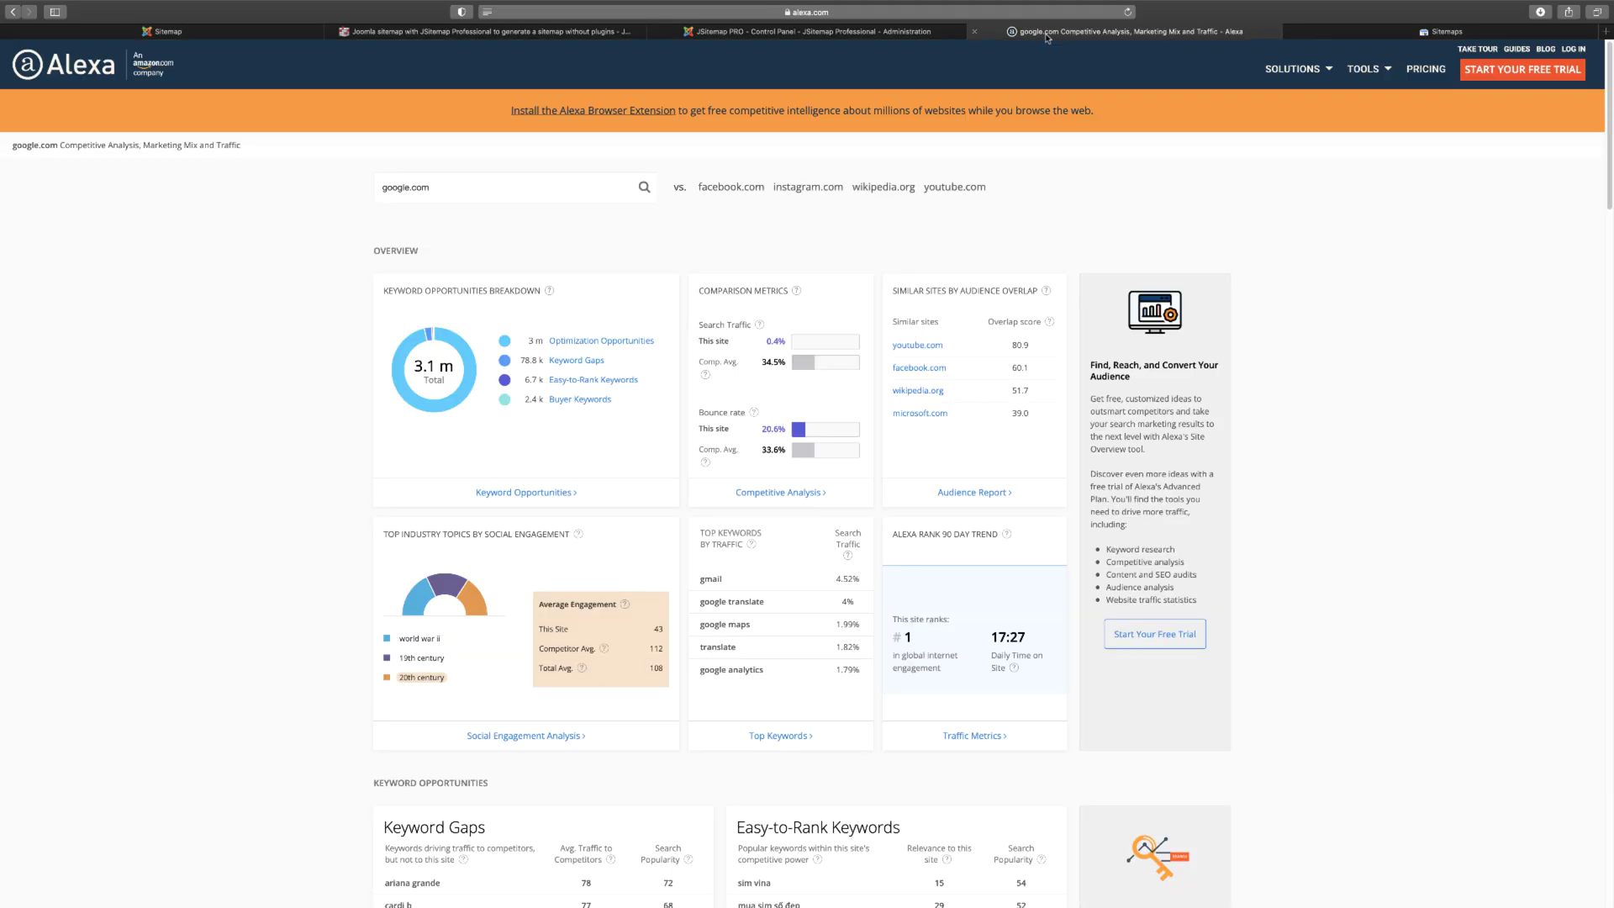
click(861, 36)
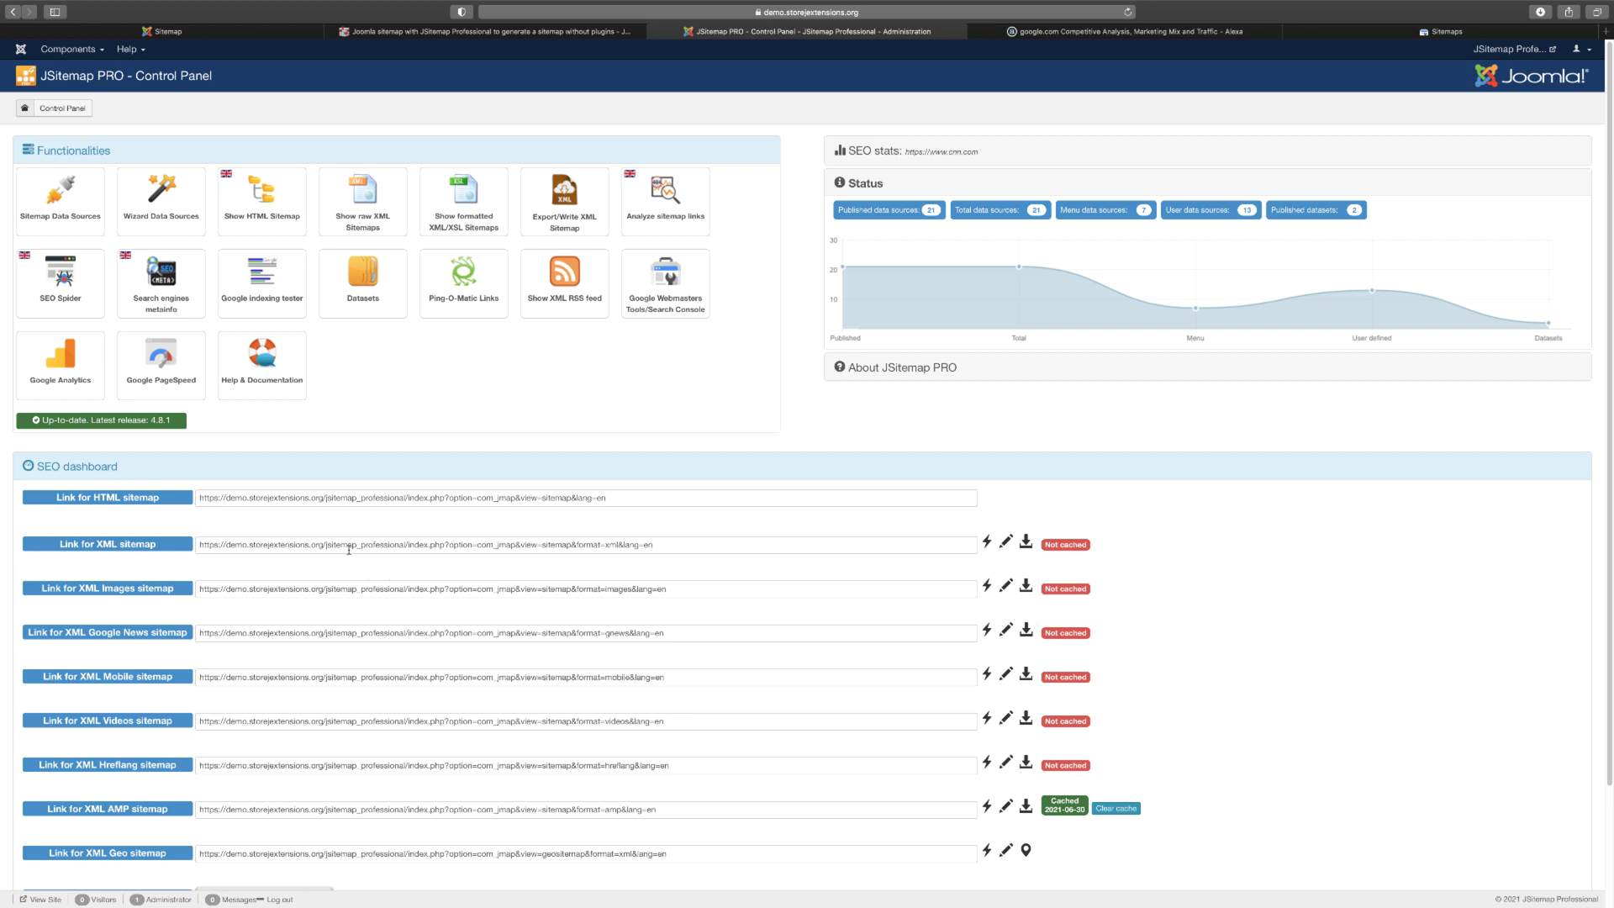
Highlight the XML sitemap link's part starting at index.php and compare it with the sitemap URL field in Google Search Console.
drag(664, 545, 411, 546)
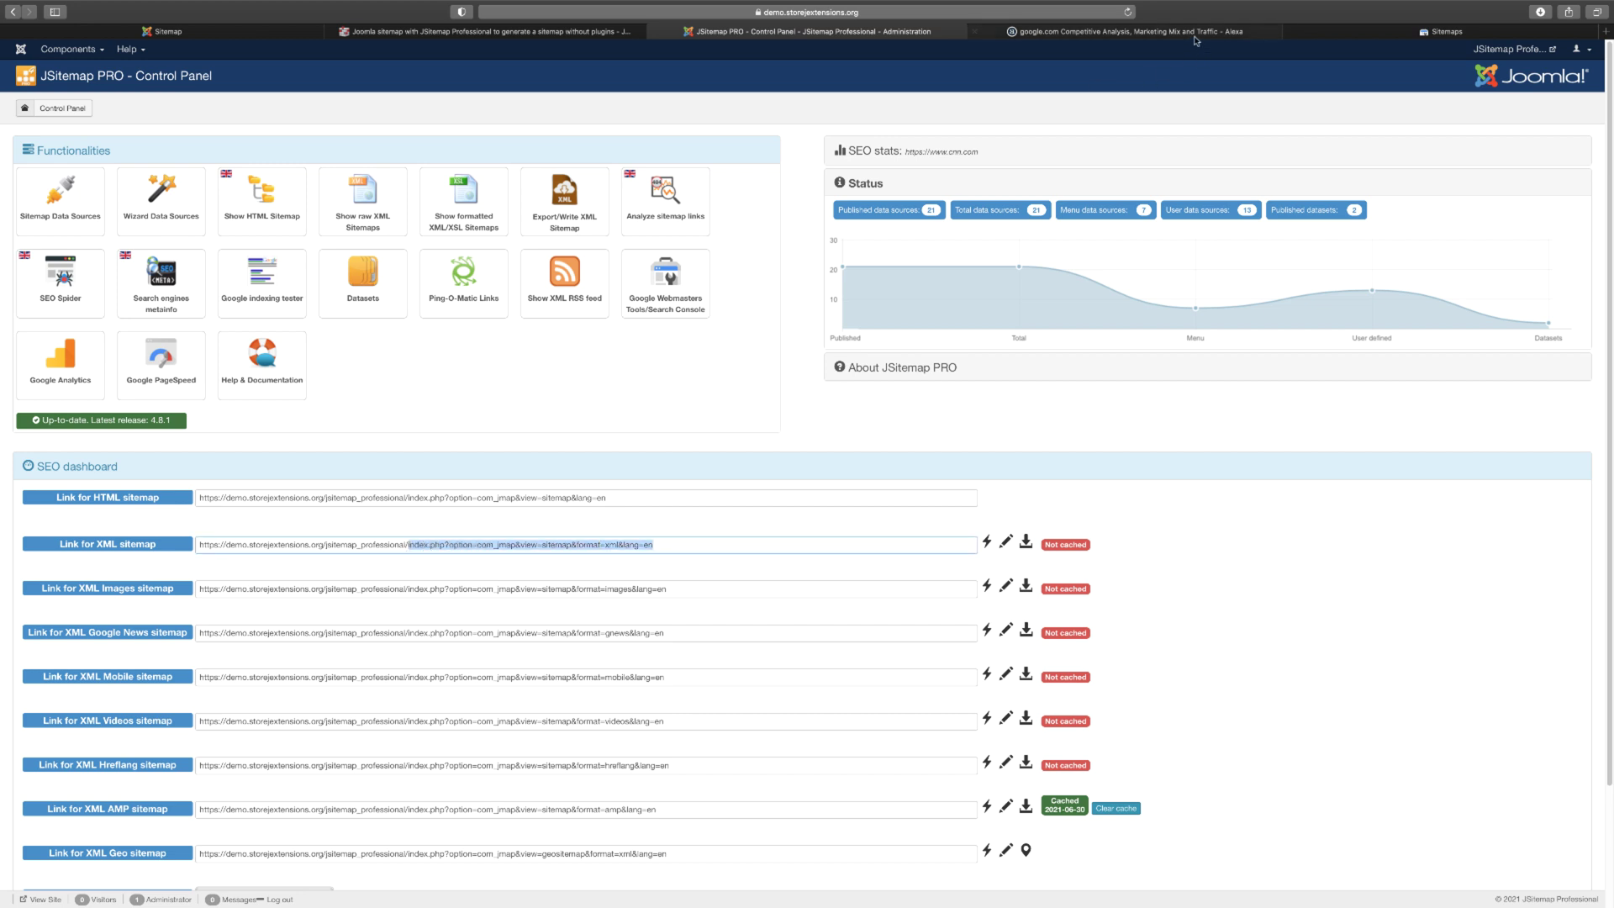
click(1441, 31)
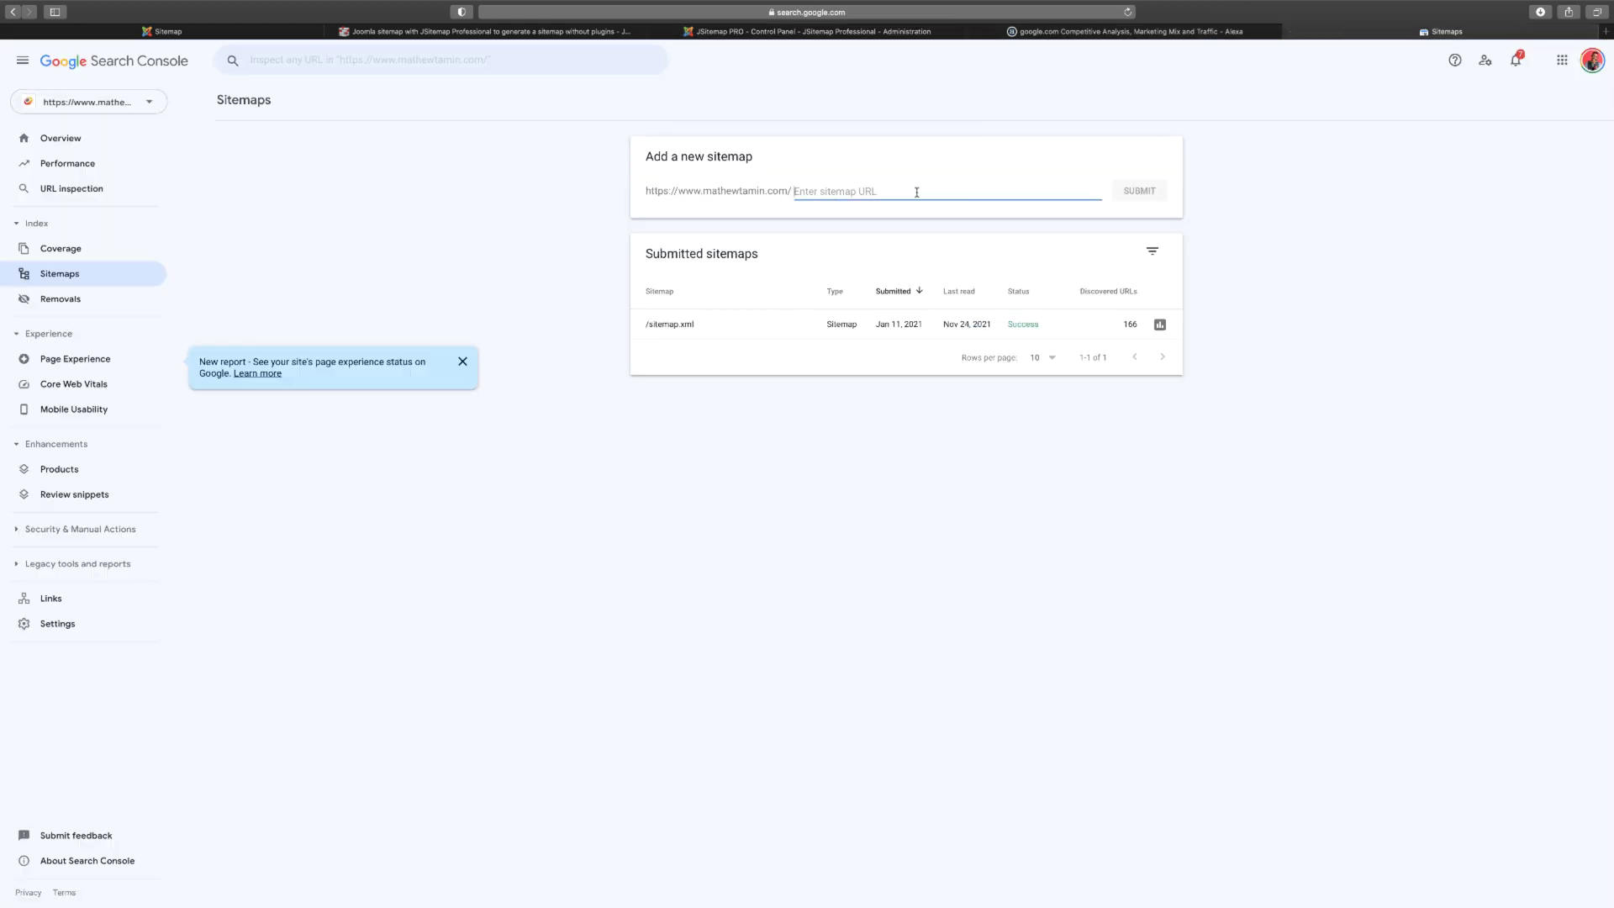
click(782, 32)
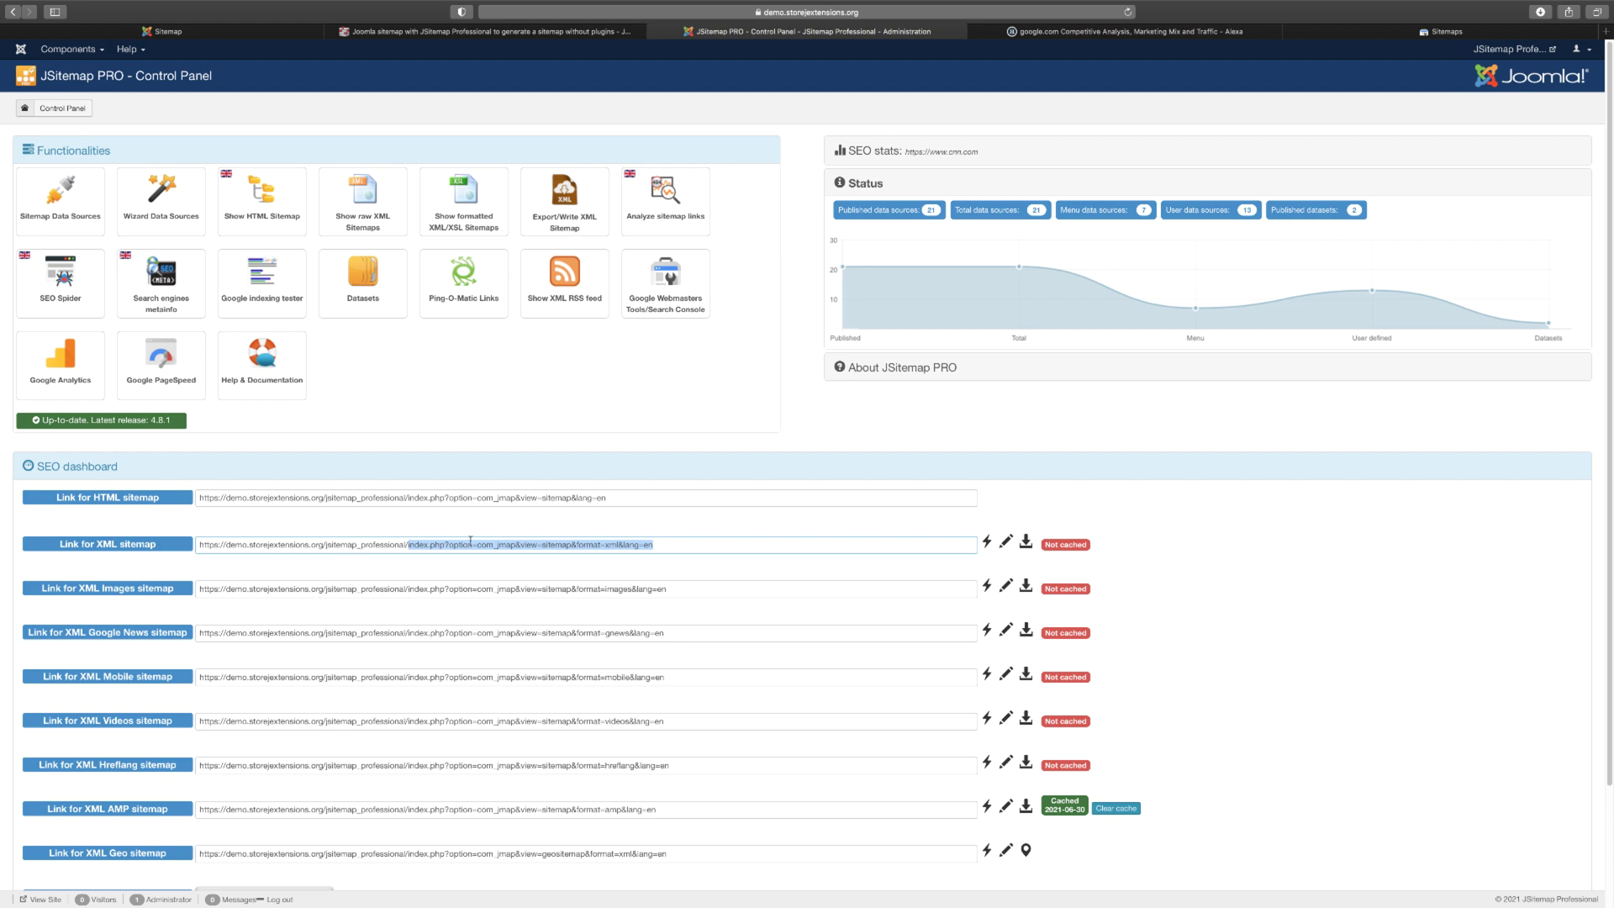
click(756, 544)
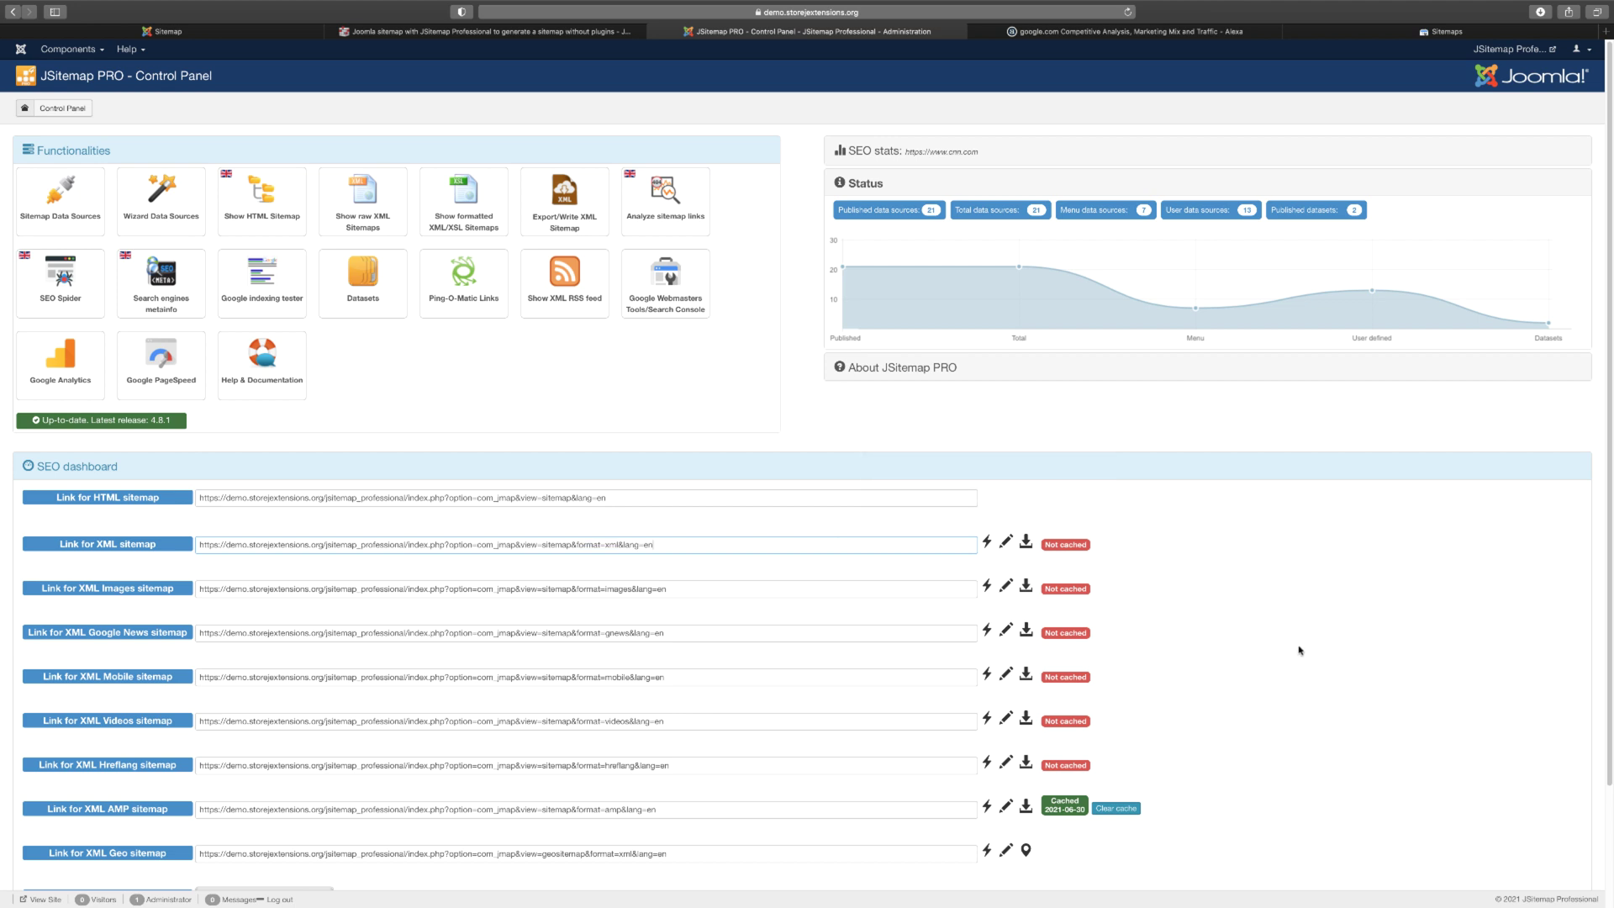
click(1397, 34)
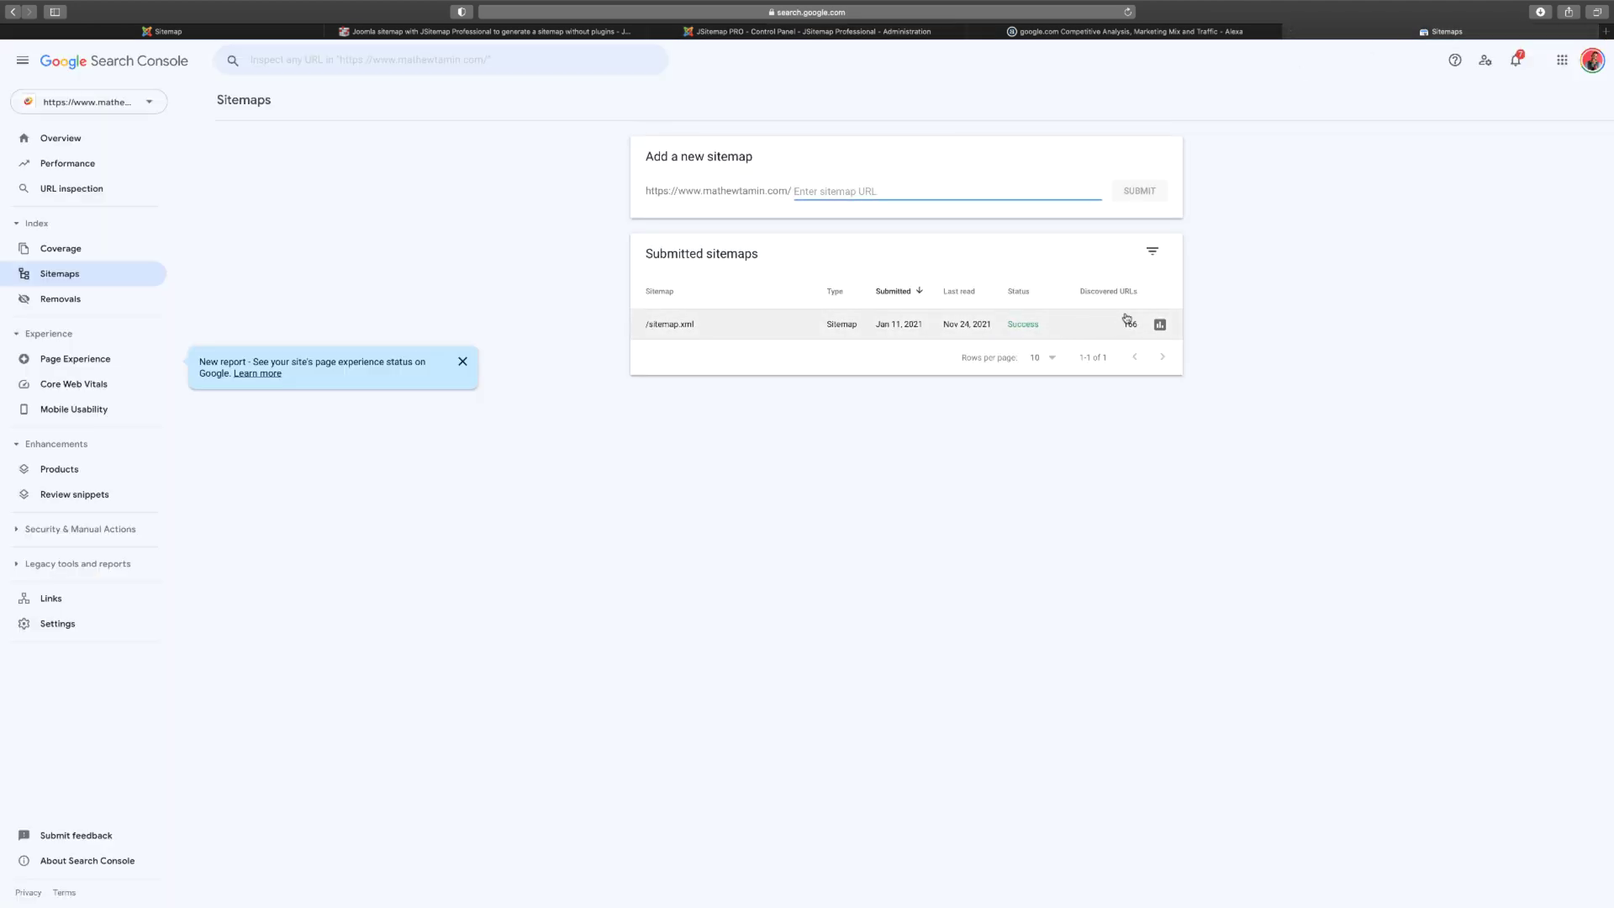
Close the Joomla Extensions Store page and open the Live 1-On-1 Web Design Training page.
mouse_move(1083, 33)
click(401, 32)
click(331, 31)
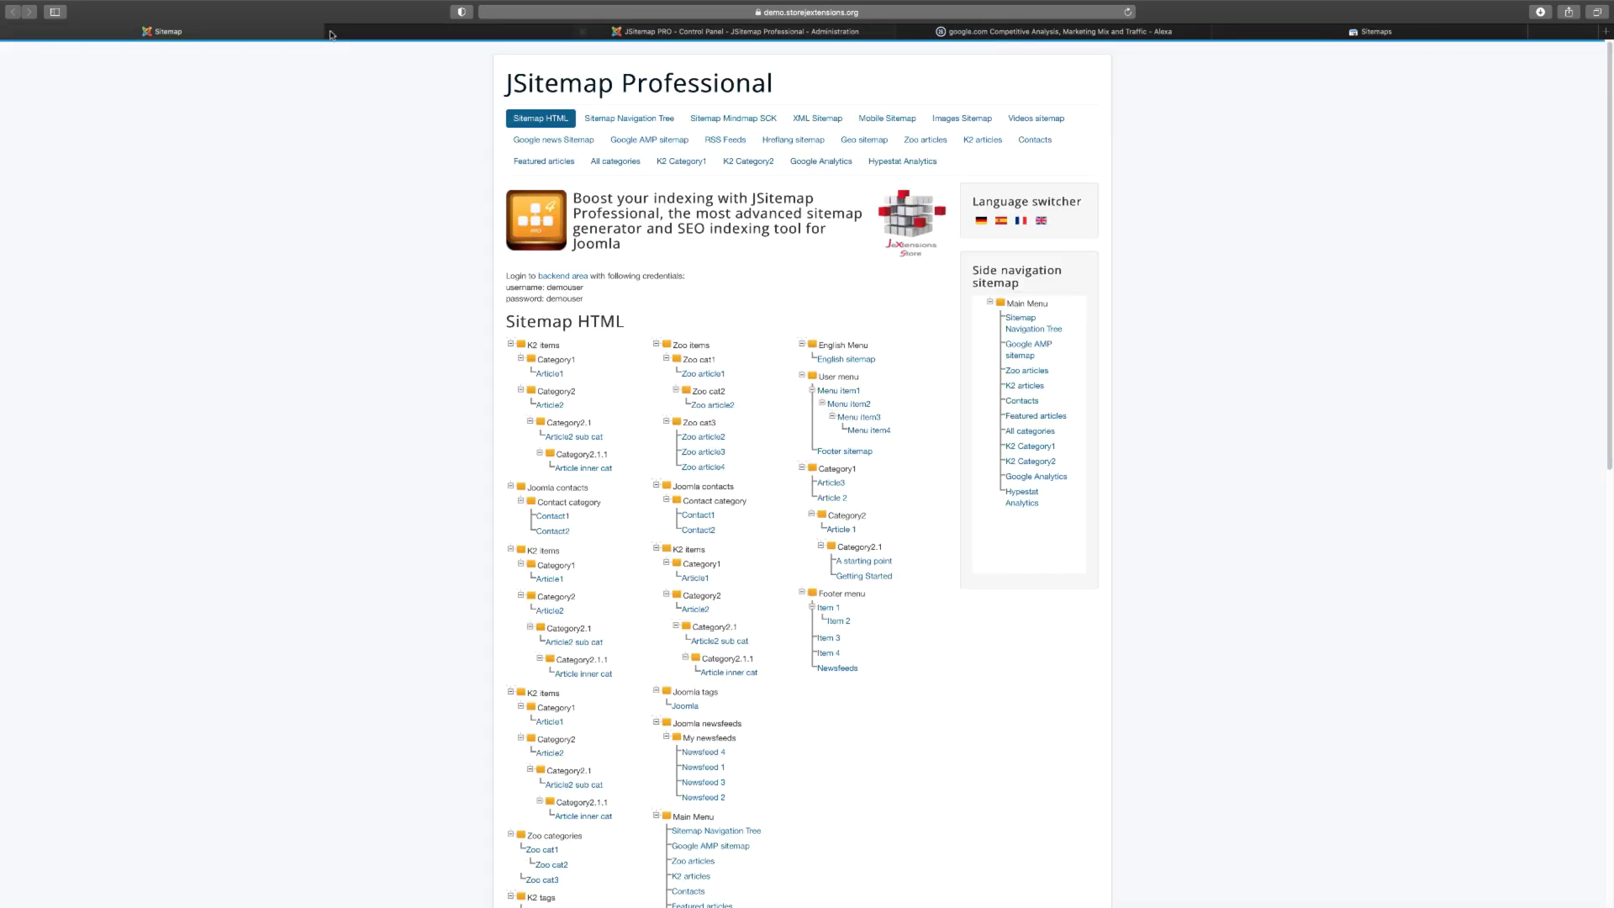
click(401, 32)
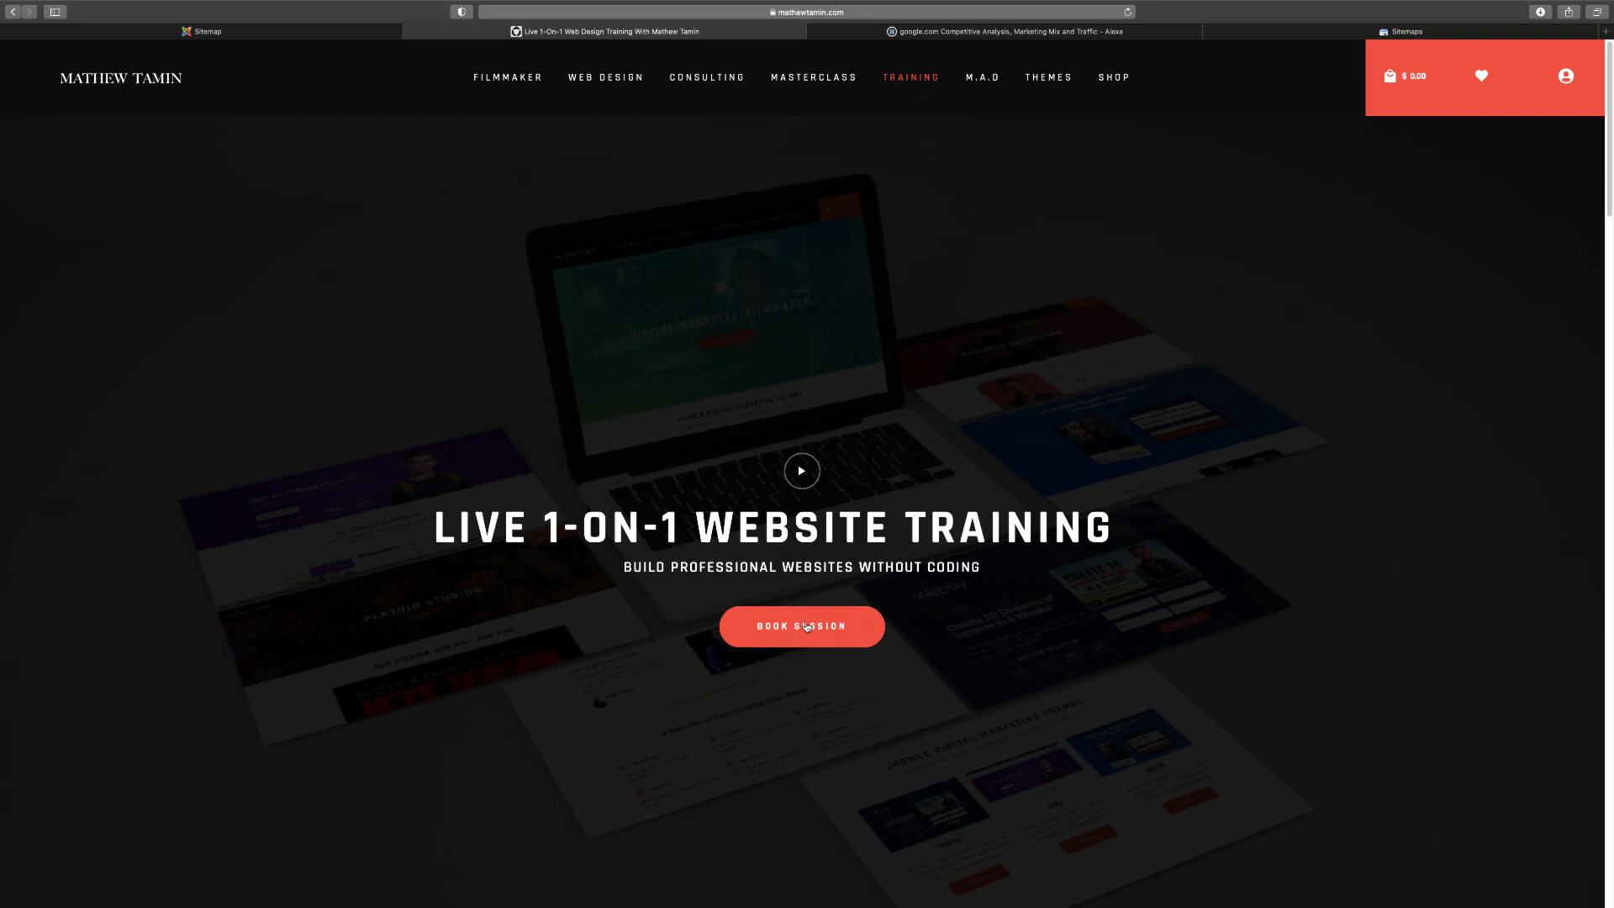
Examine the live 1-on-1 website training page's benefits and session types, ending back at the Book Session banner.
scroll(812, 721, down, 5)
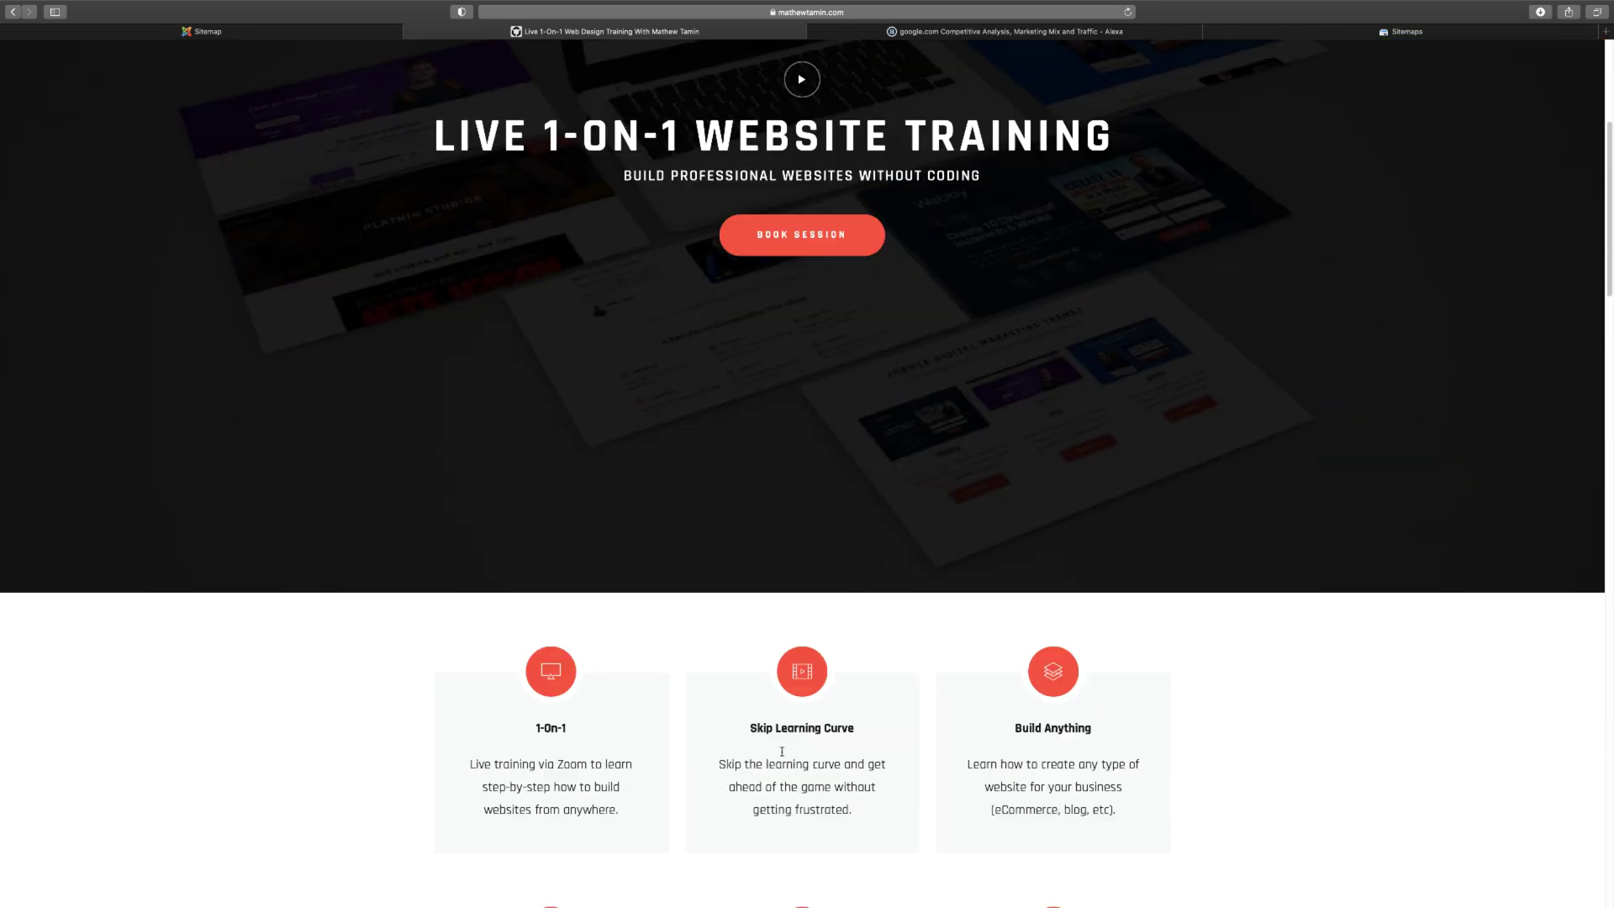
scroll(748, 761, down, 1)
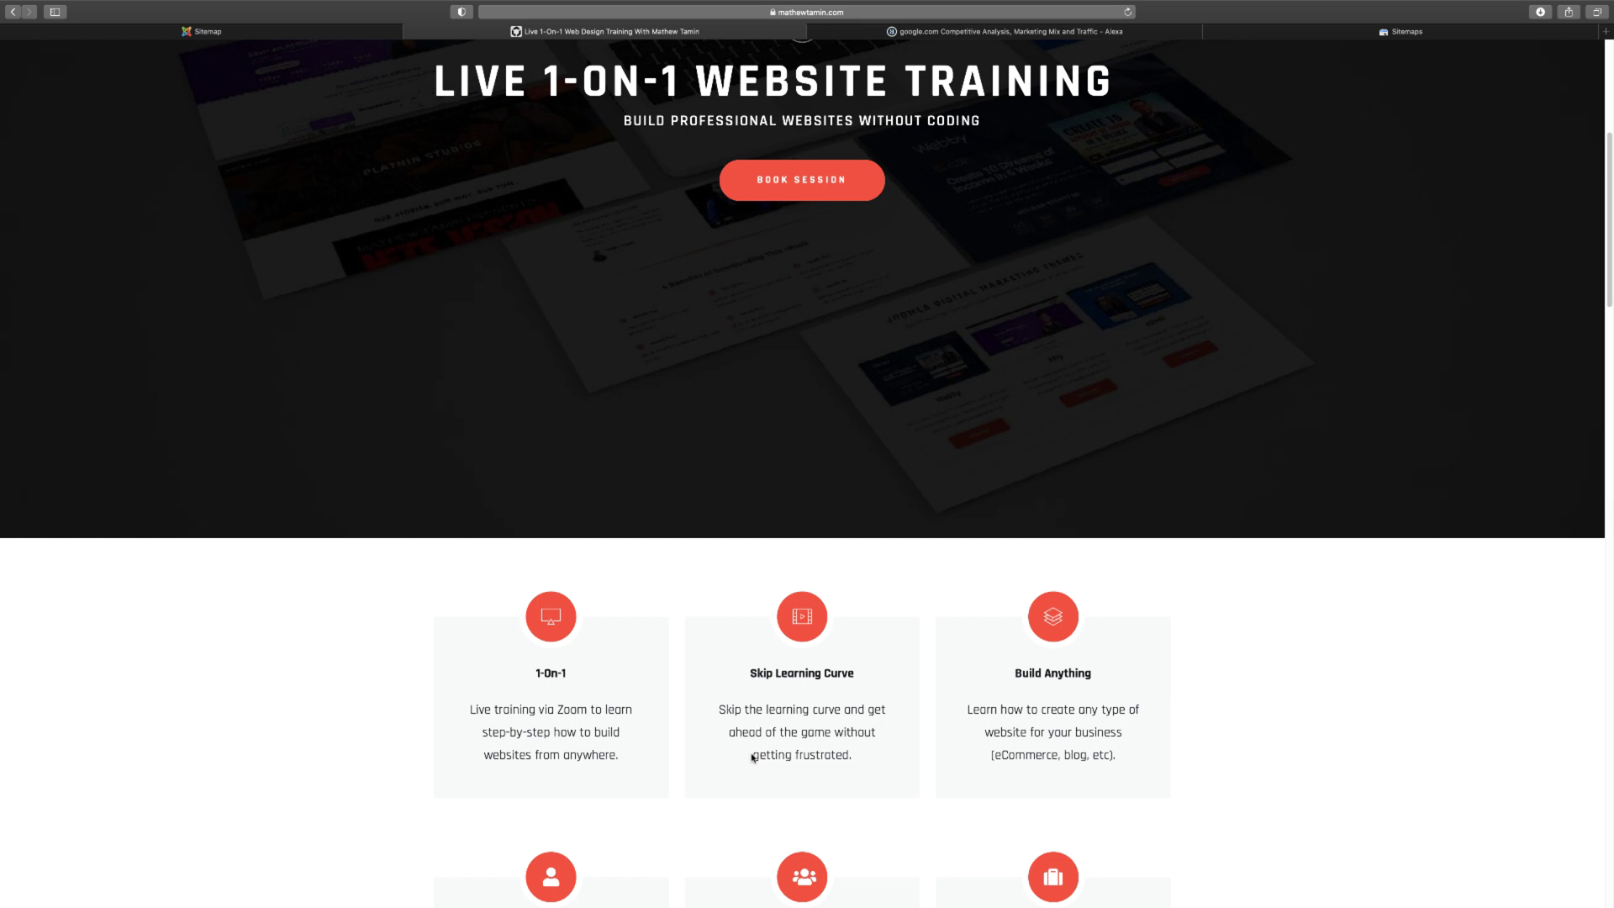
scroll(752, 757, down, 1)
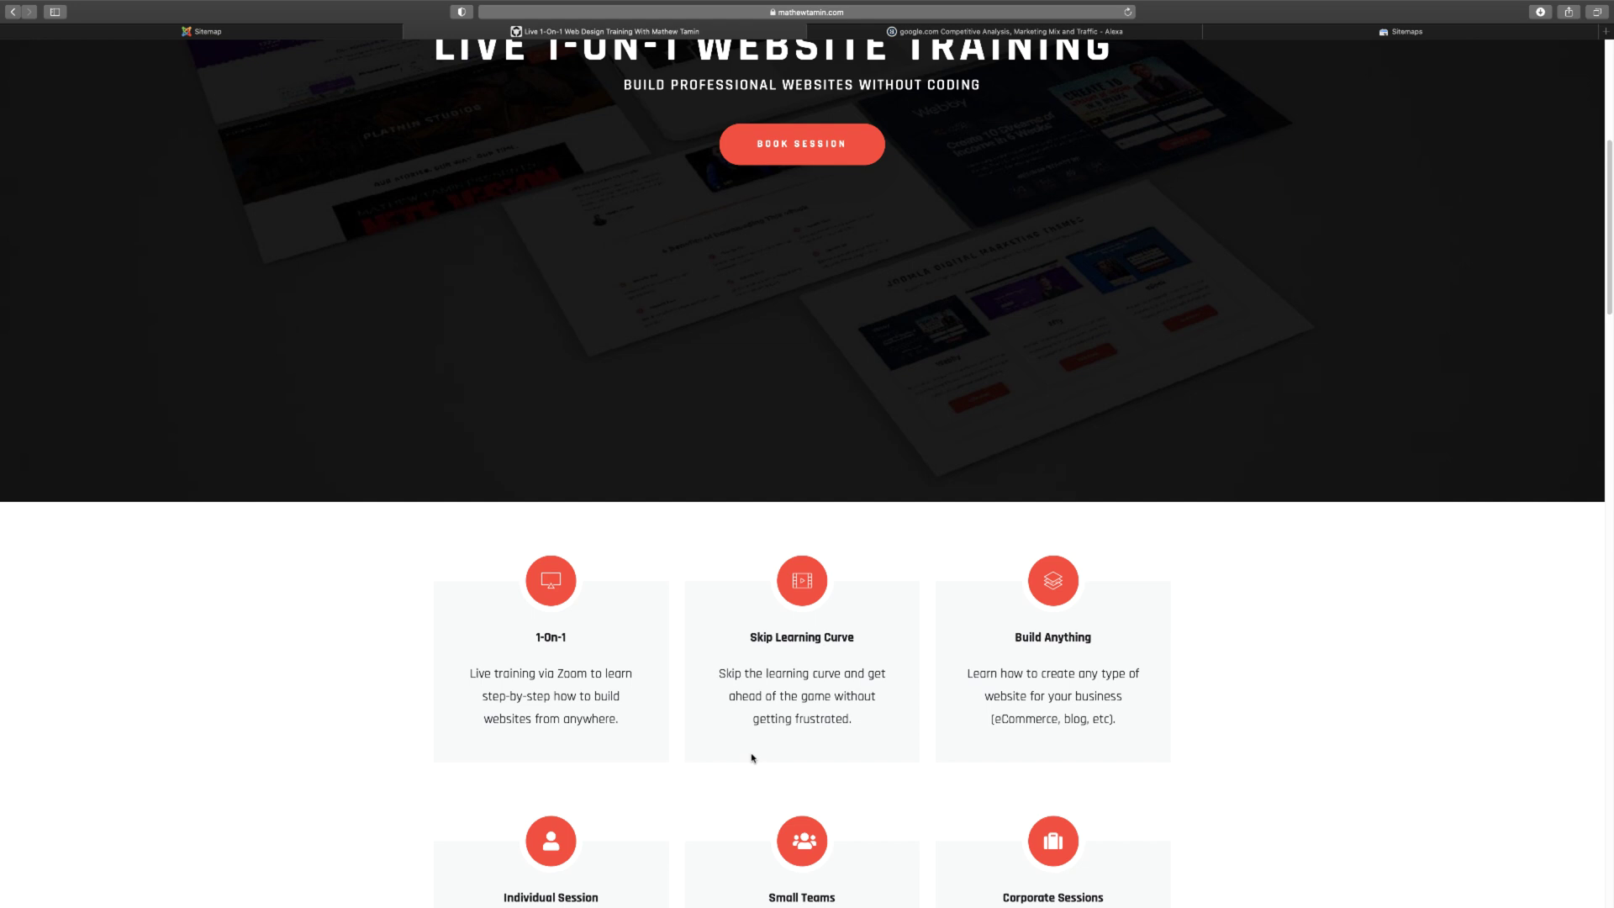
scroll(752, 757, down, 3)
scroll(752, 757, up, 15)
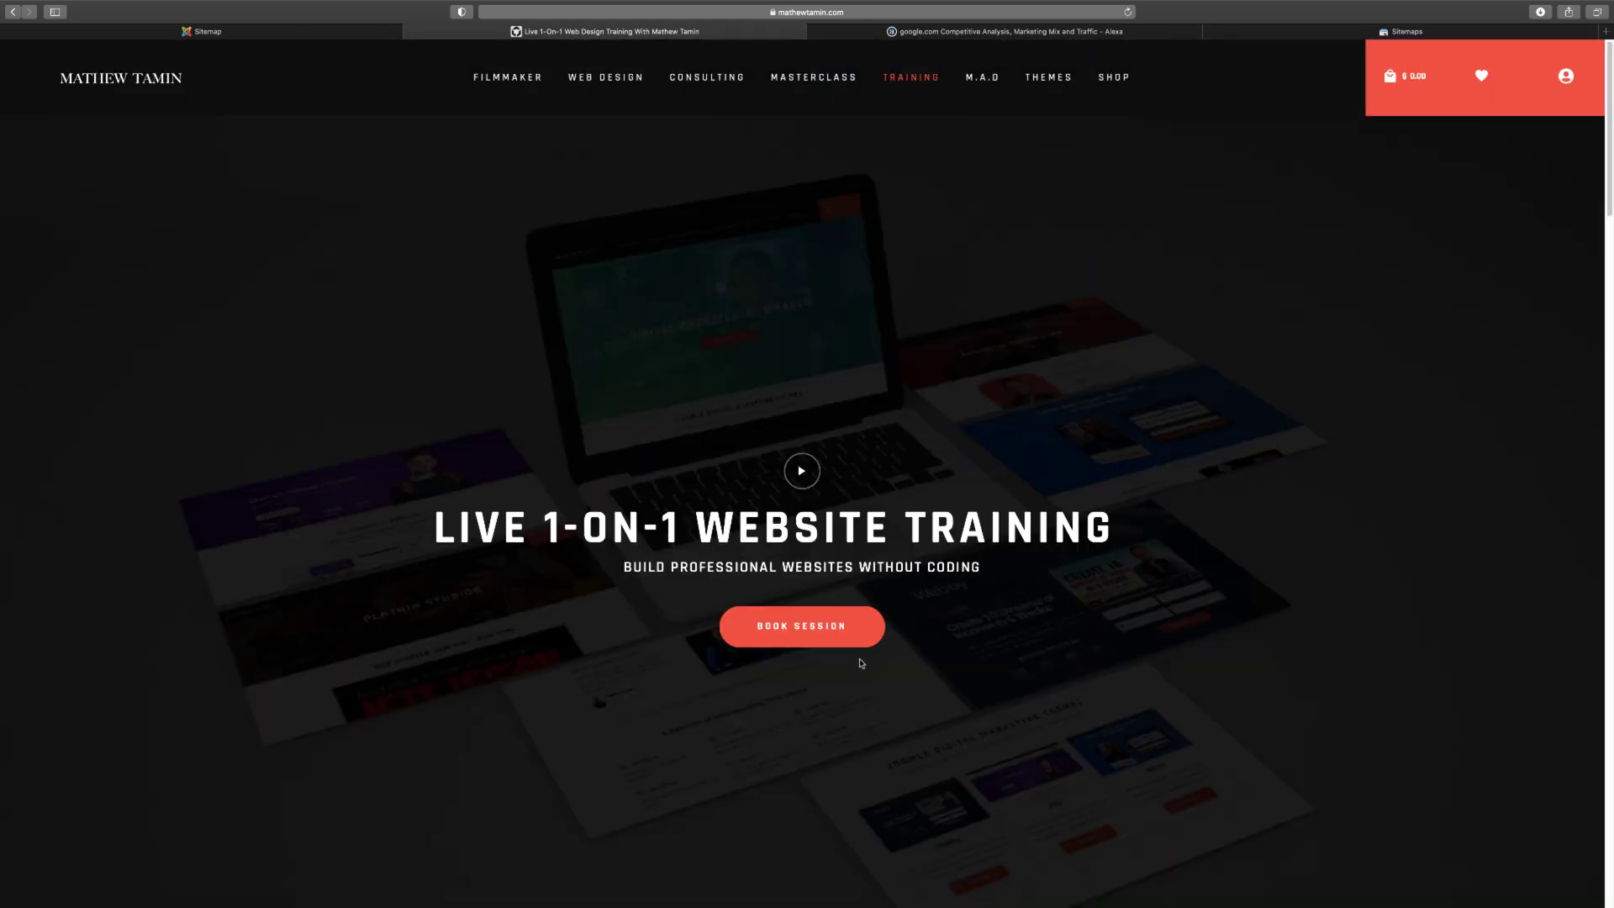